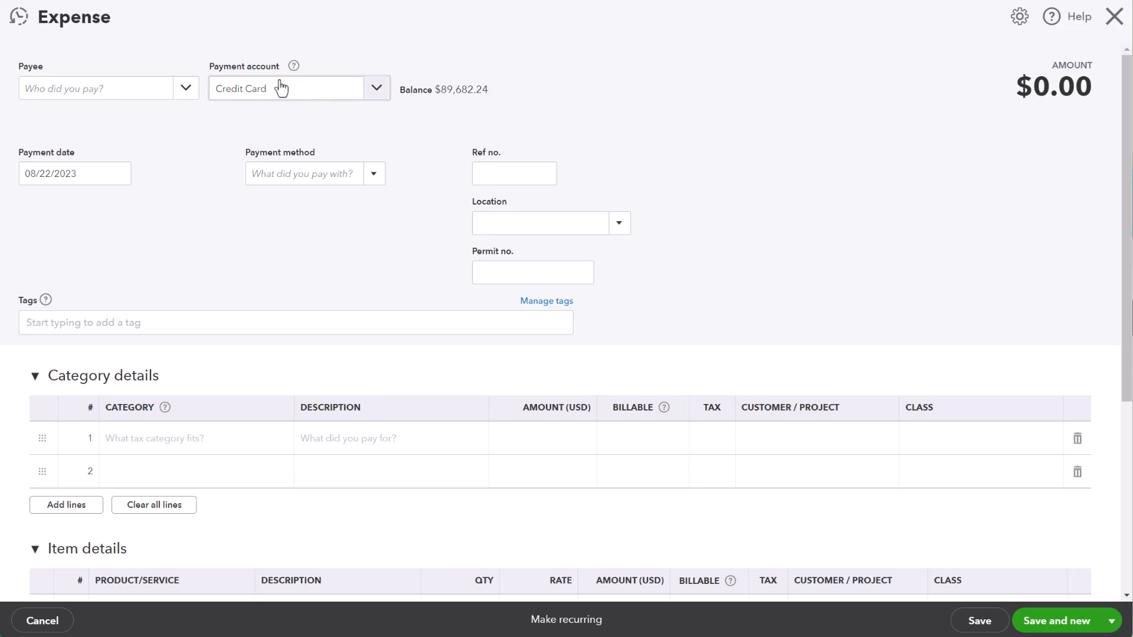
Set the new expense's payment account to Credit Card and choose an existing USD vendor as the payee
click(377, 89)
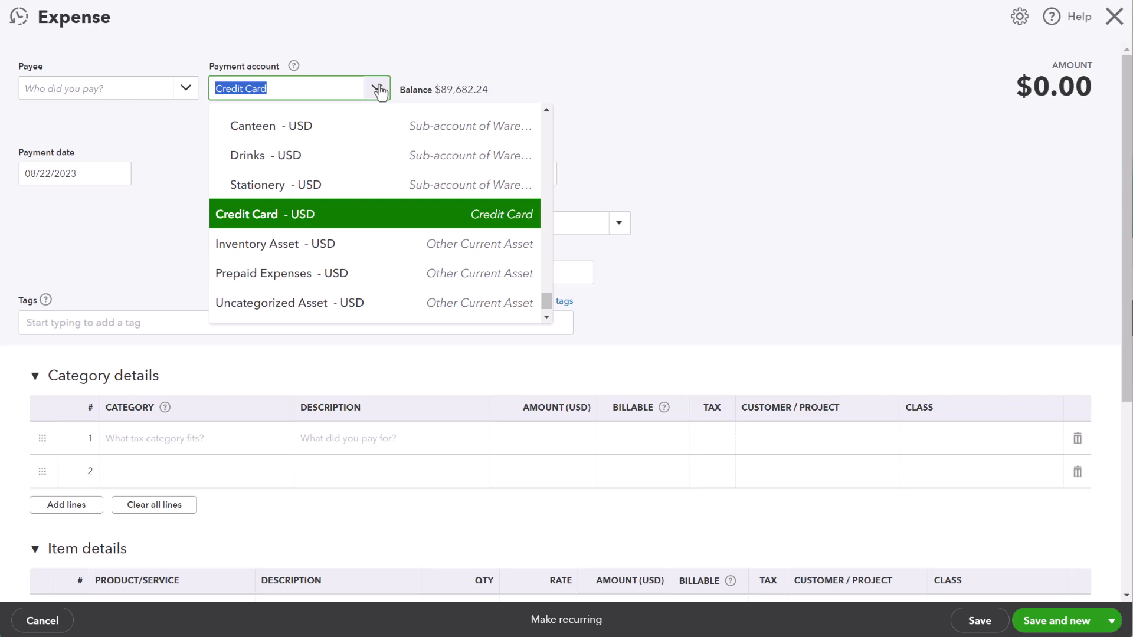
click(307, 223)
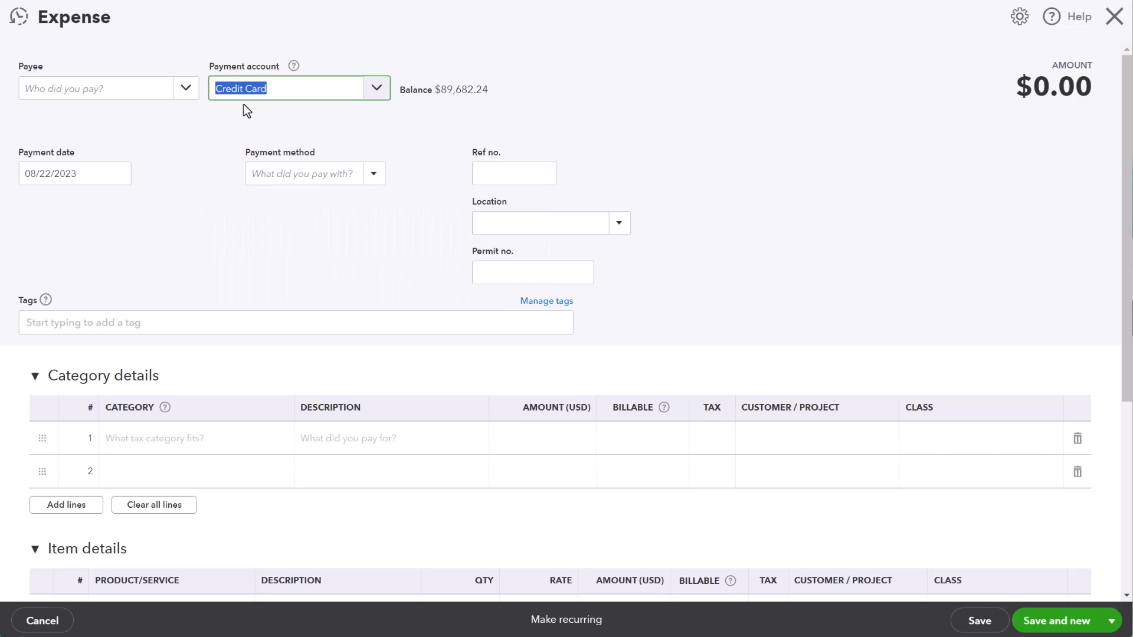
click(185, 87)
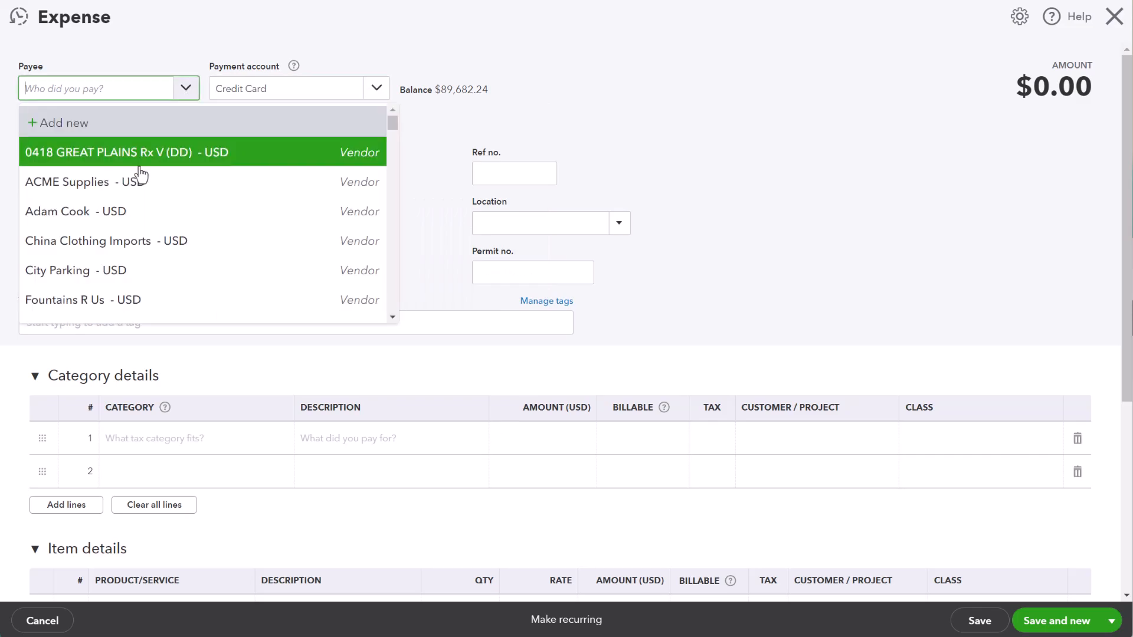
click(114, 224)
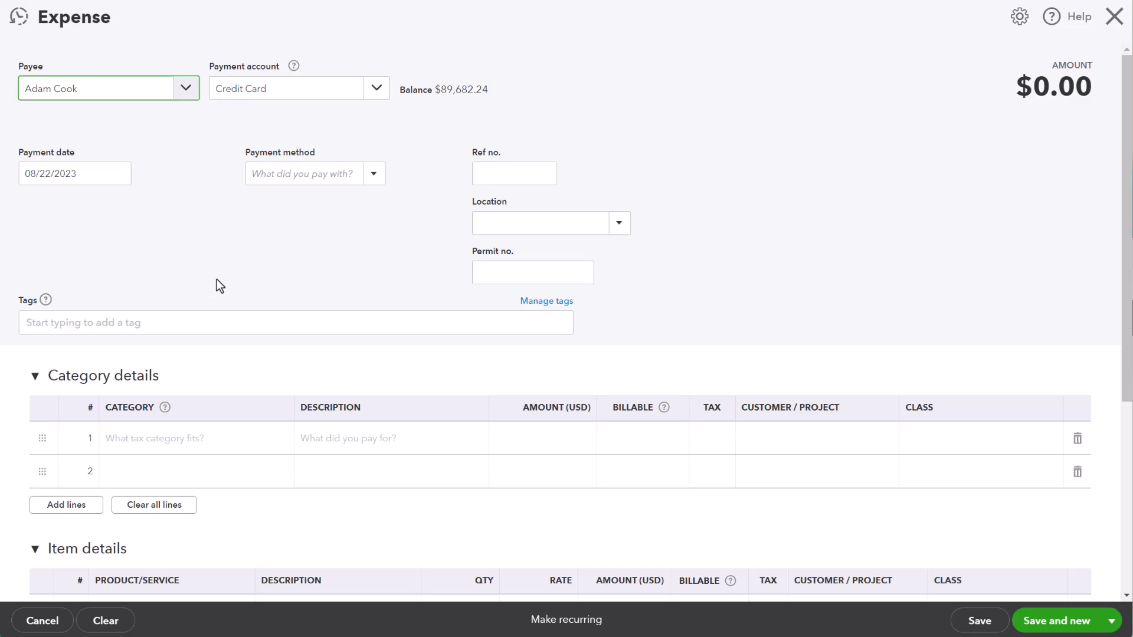
Set the category of the first category line to Cal Telecom:Telephone
scroll(429, 258, down, 1)
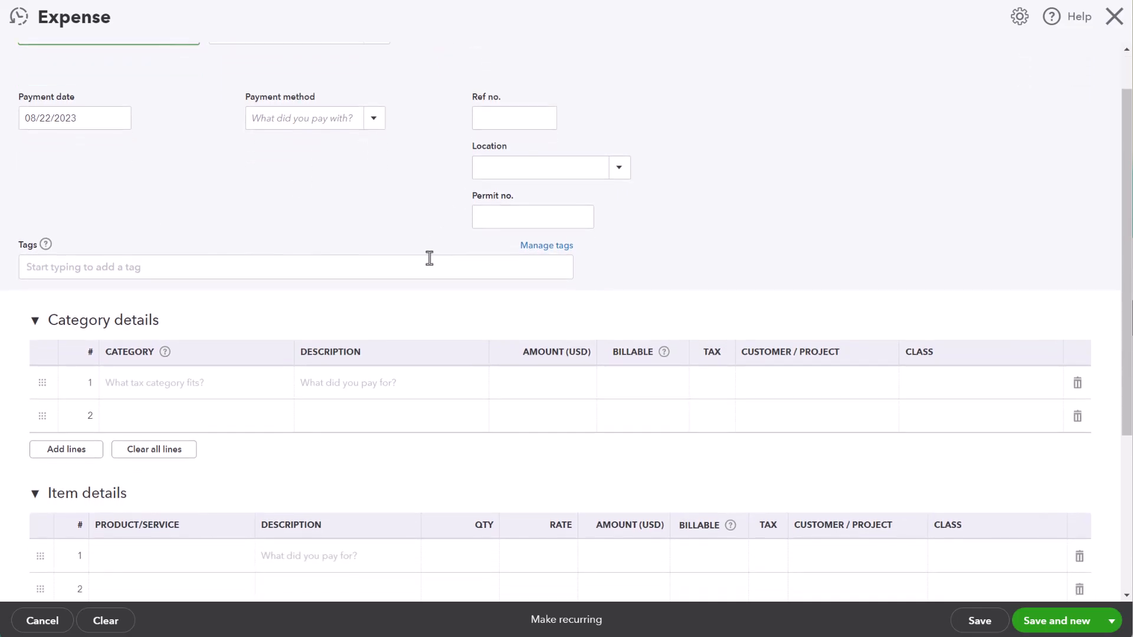
scroll(430, 256, down, 2)
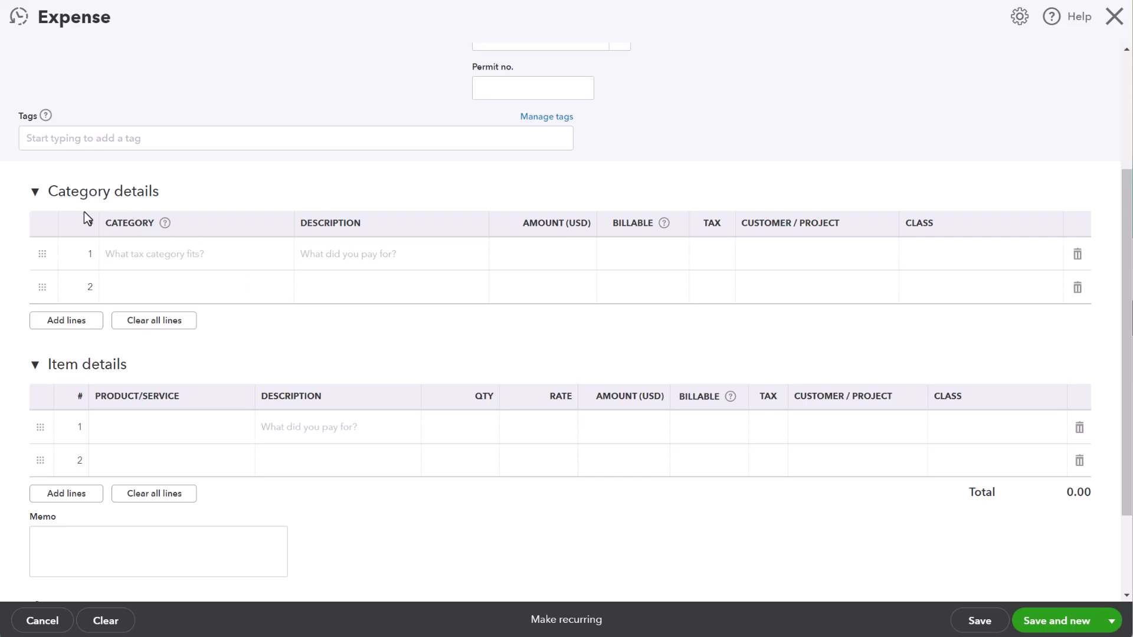
click(184, 259)
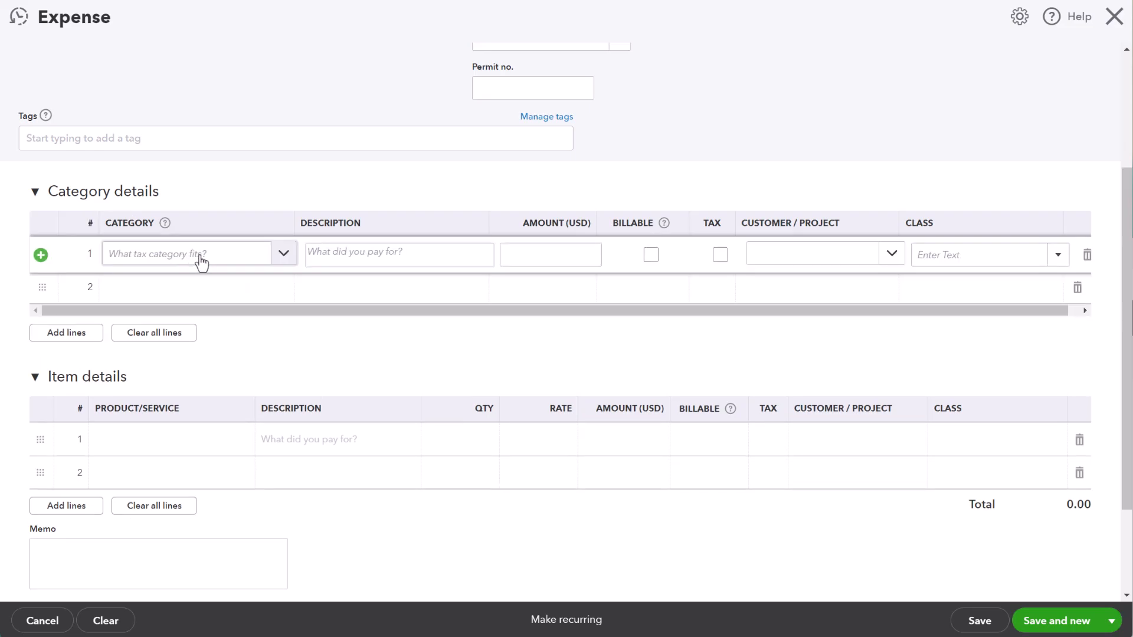
click(284, 255)
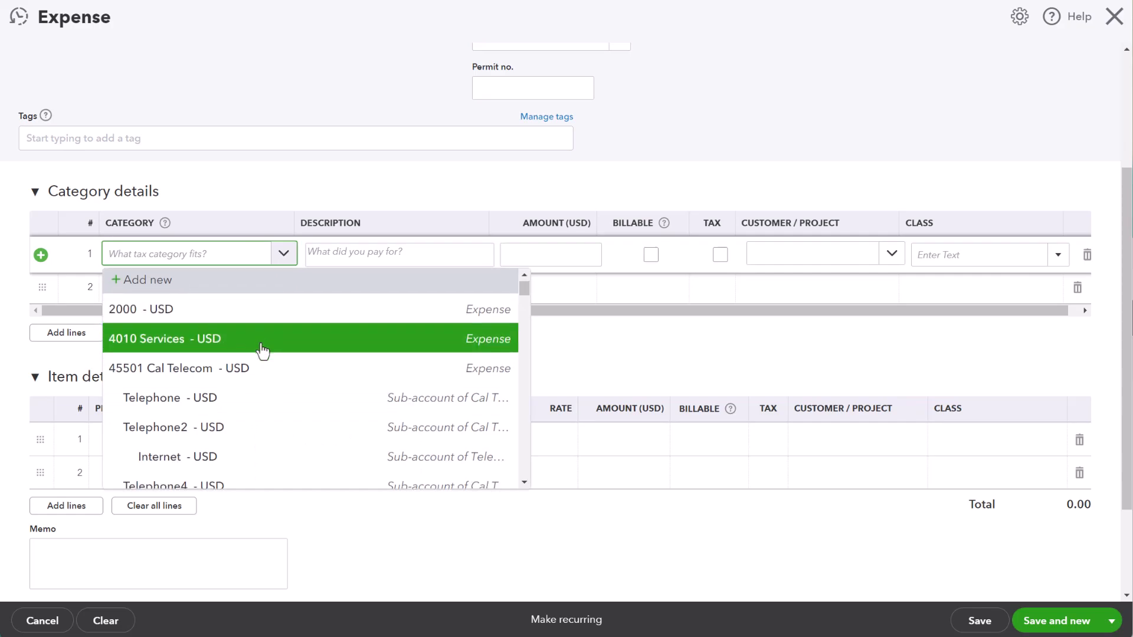
scroll(254, 343, down, 2)
click(235, 311)
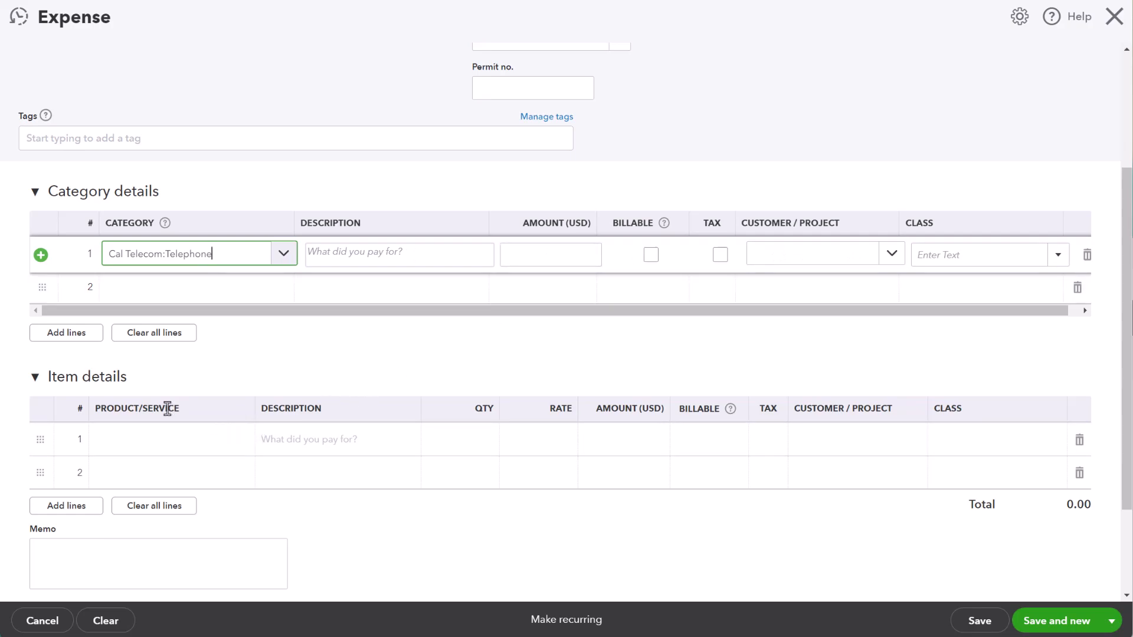
Add the Door knobs product to the first item line and leave the expense without saving
click(35, 378)
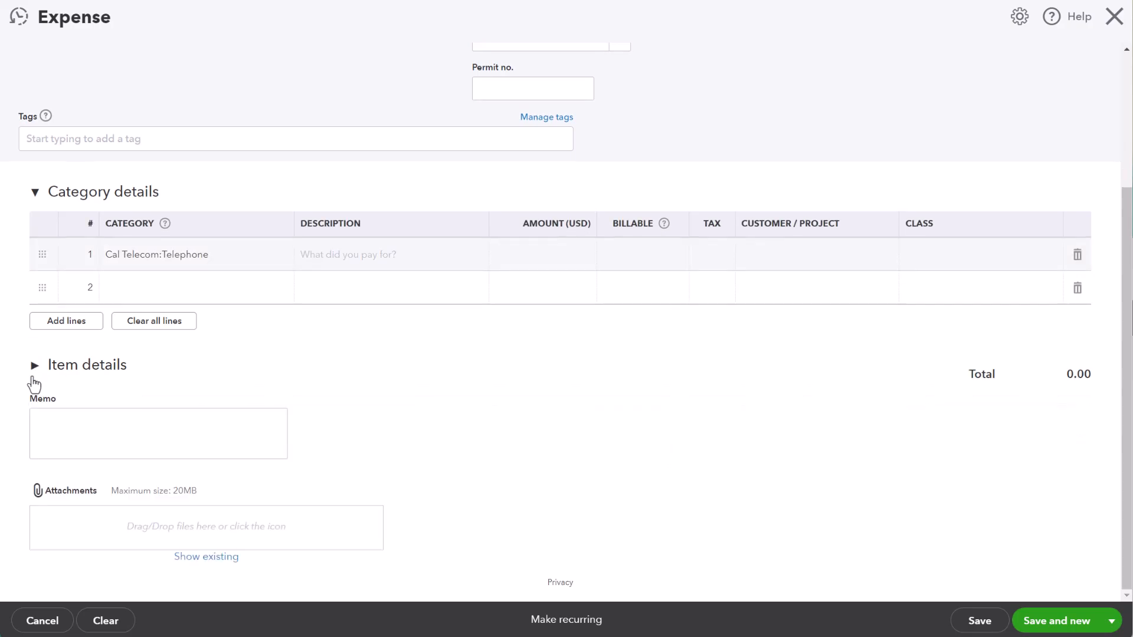
click(35, 368)
click(190, 429)
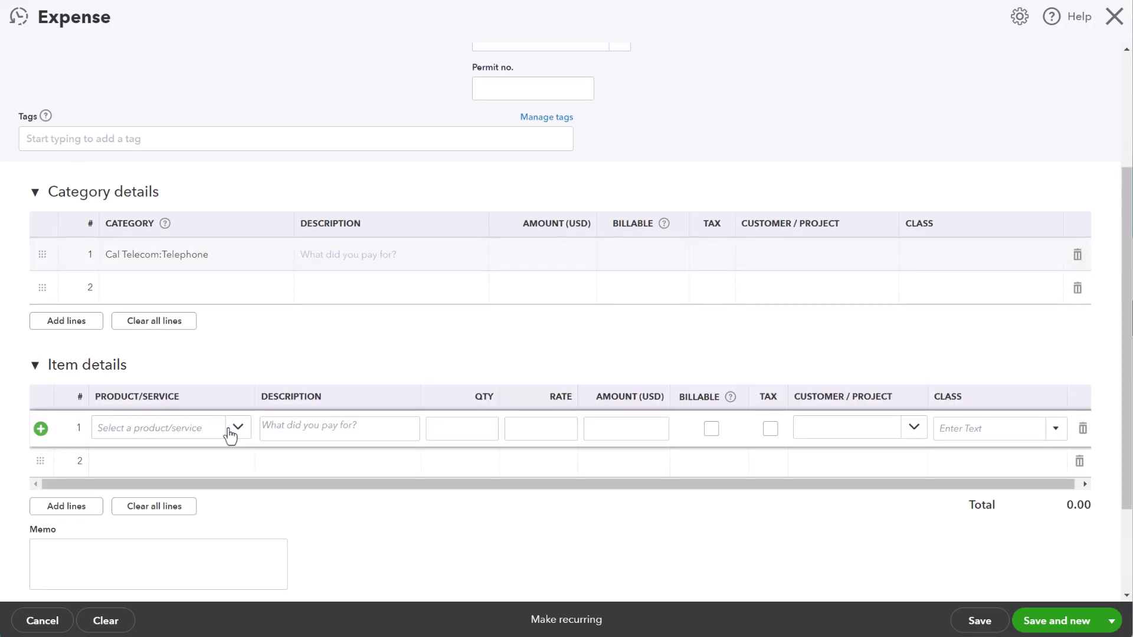
click(238, 429)
text(door)
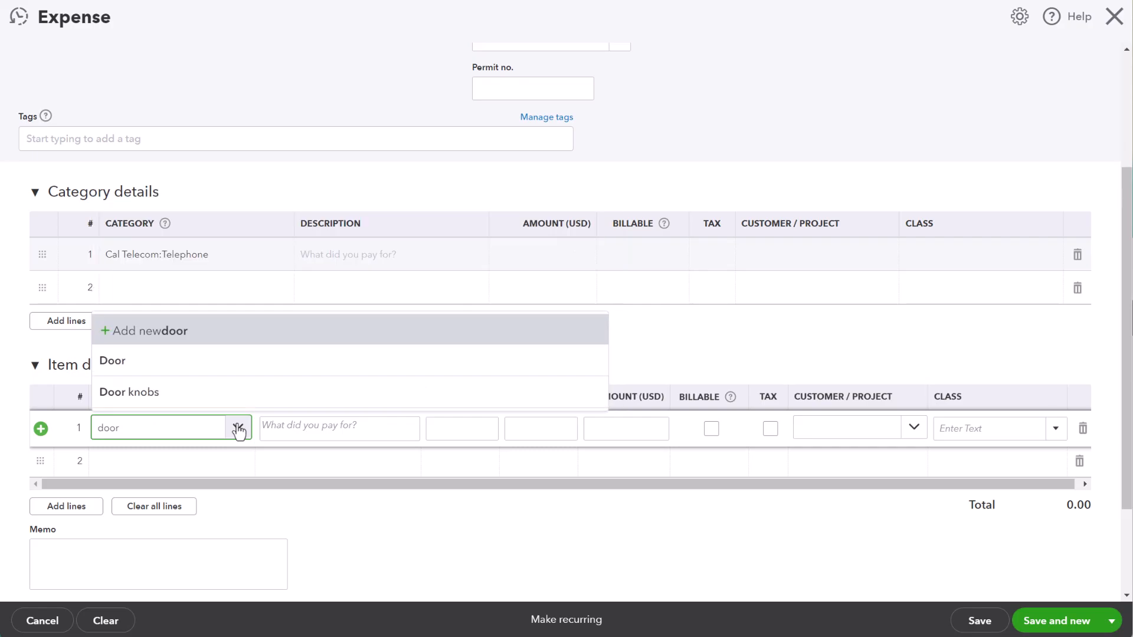
click(171, 394)
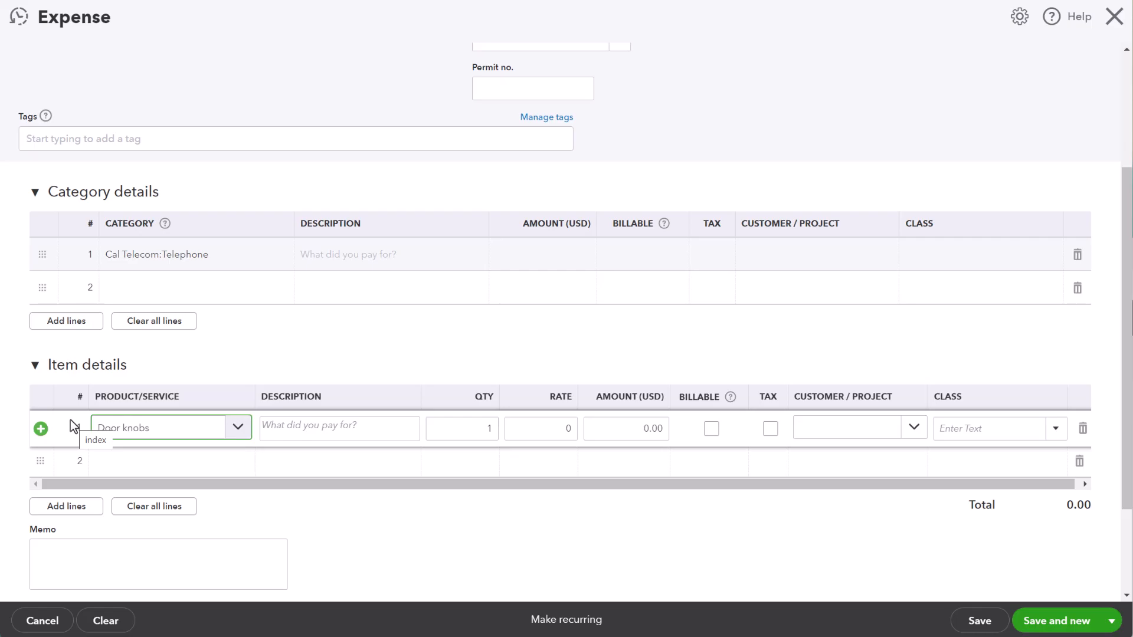
click(1115, 17)
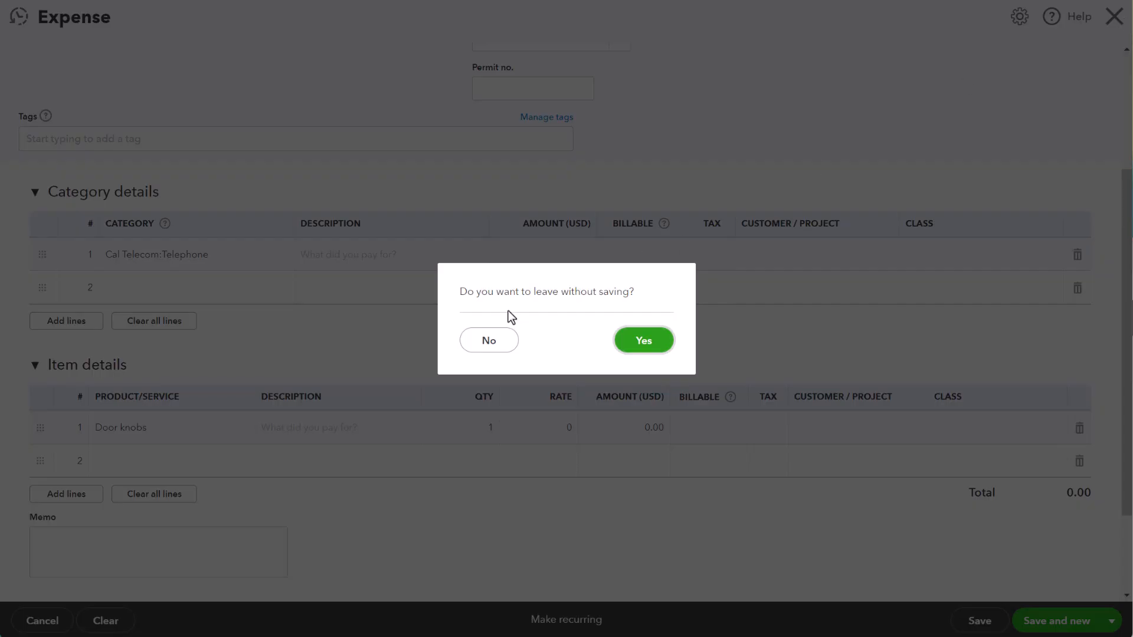
click(658, 342)
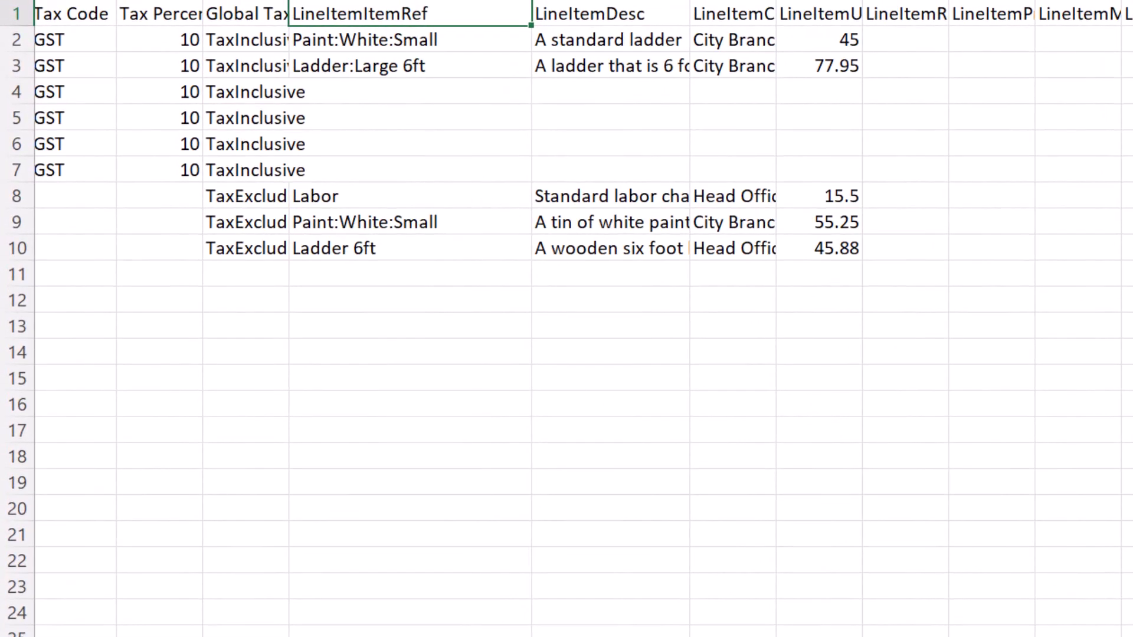
Switch to the Excel expense sheet and examine its header-level columns, such as Doc Number, Txn Date, Department, Currency and Payee Ref
scroll(567, 319, left, 10)
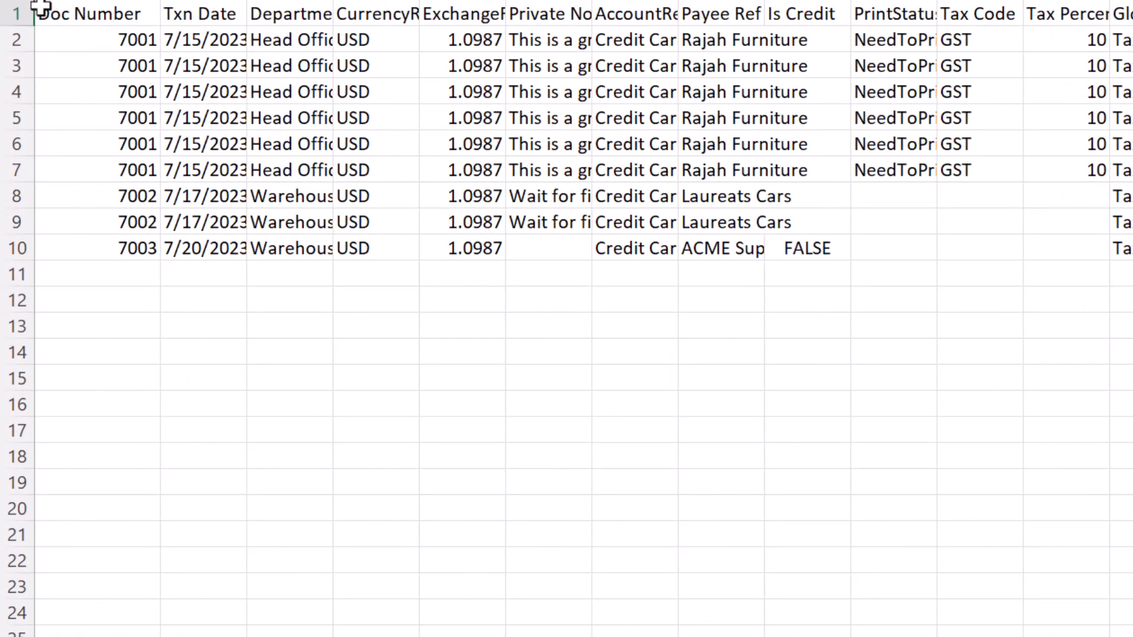
click(13, 12)
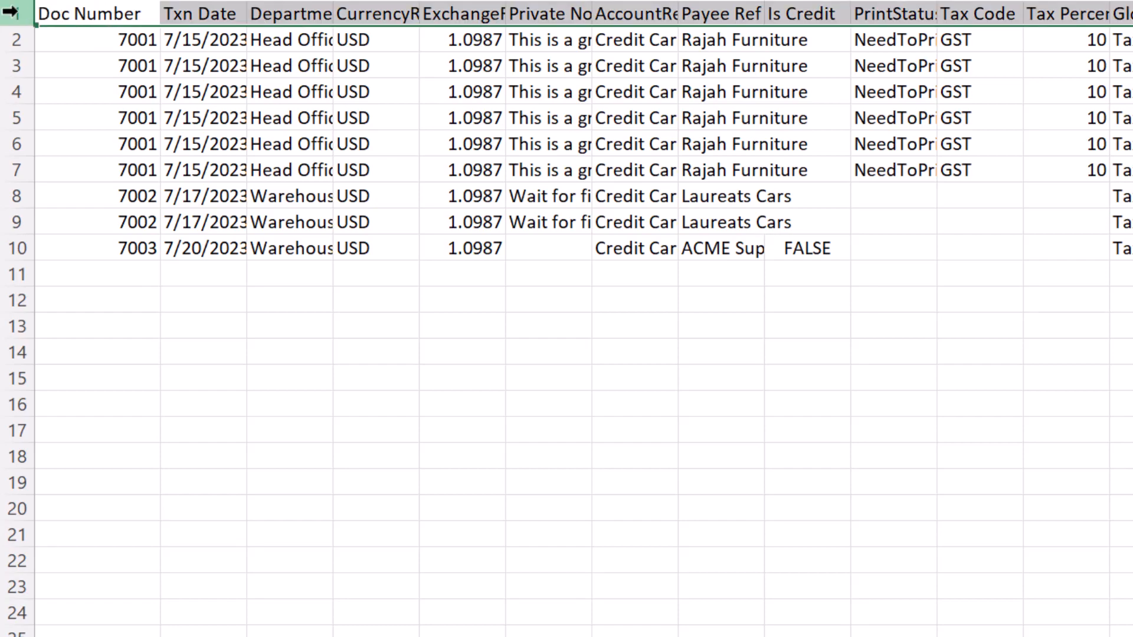
click(96, 15)
click(223, 15)
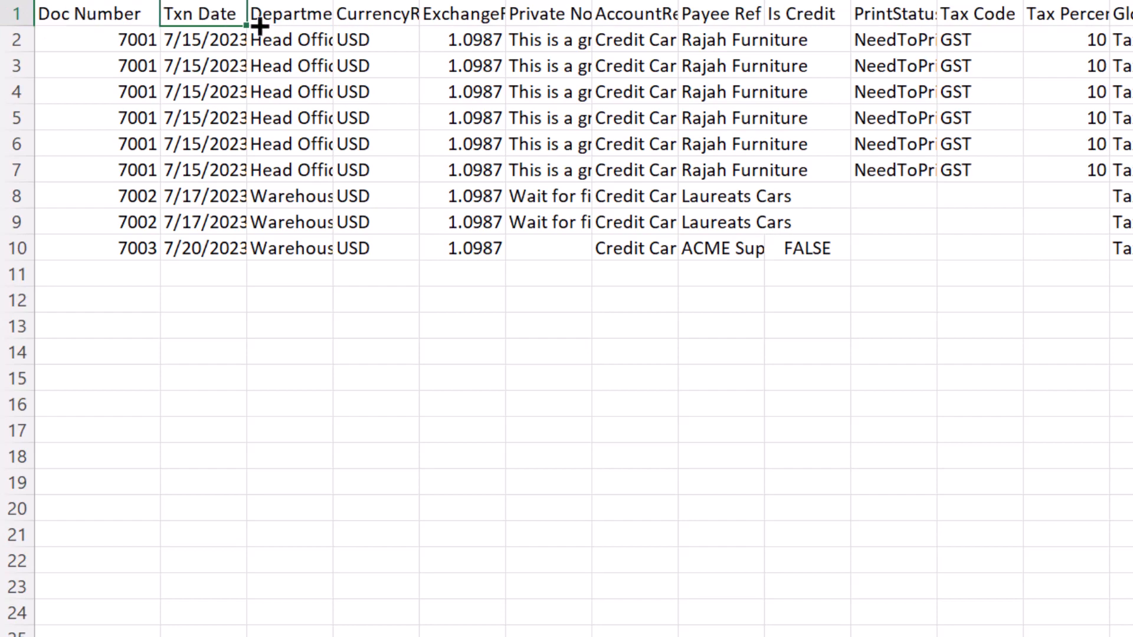
click(324, 16)
click(373, 16)
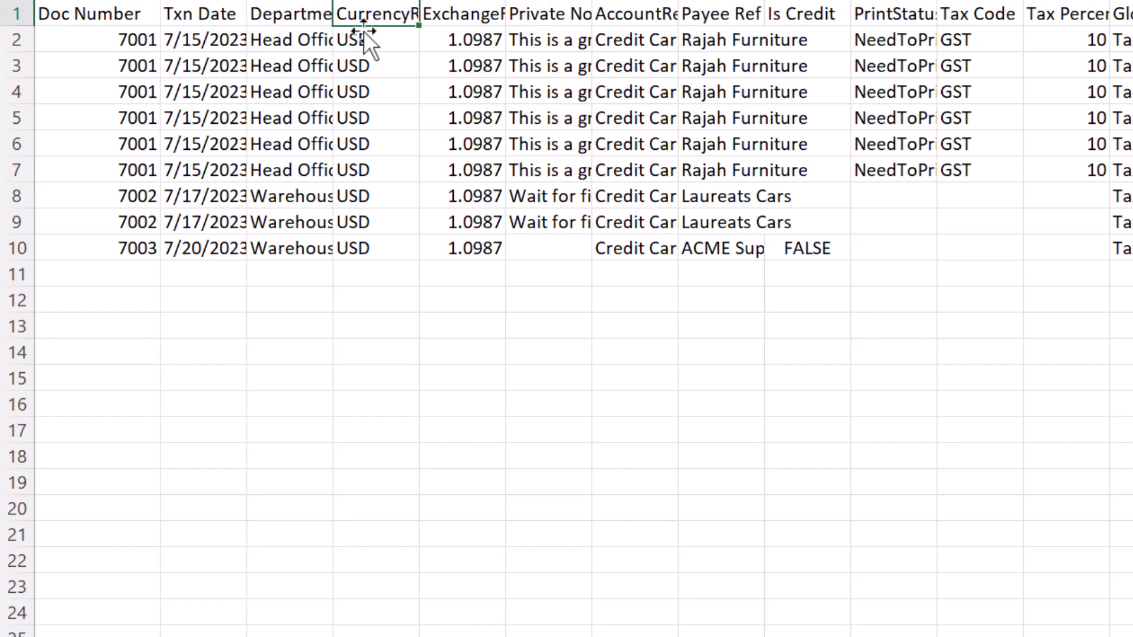
click(122, 17)
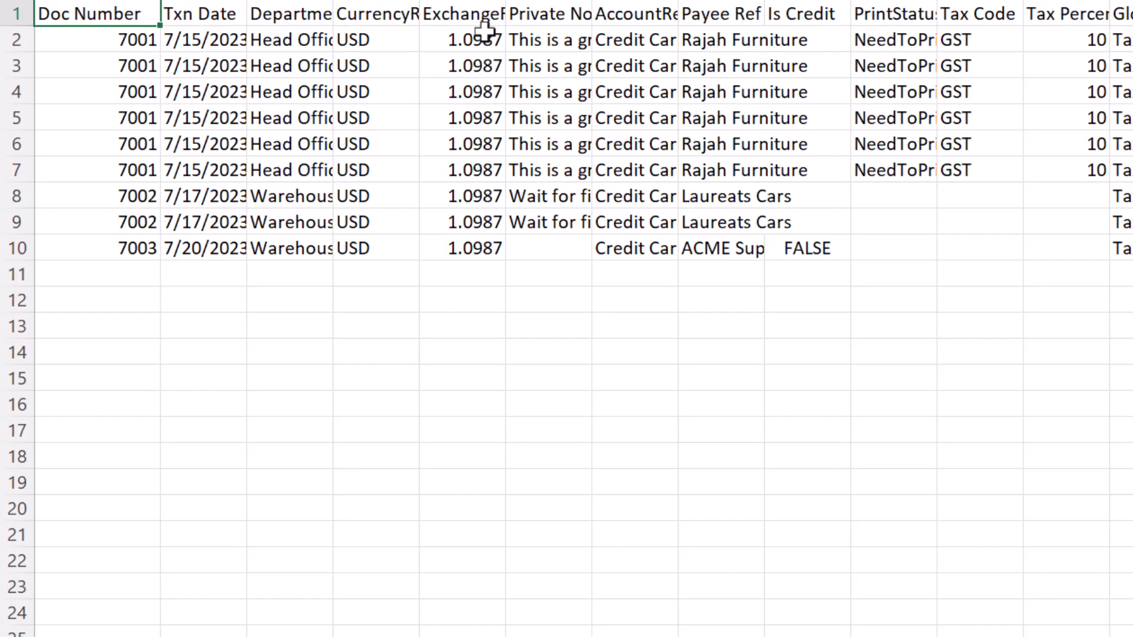
click(229, 18)
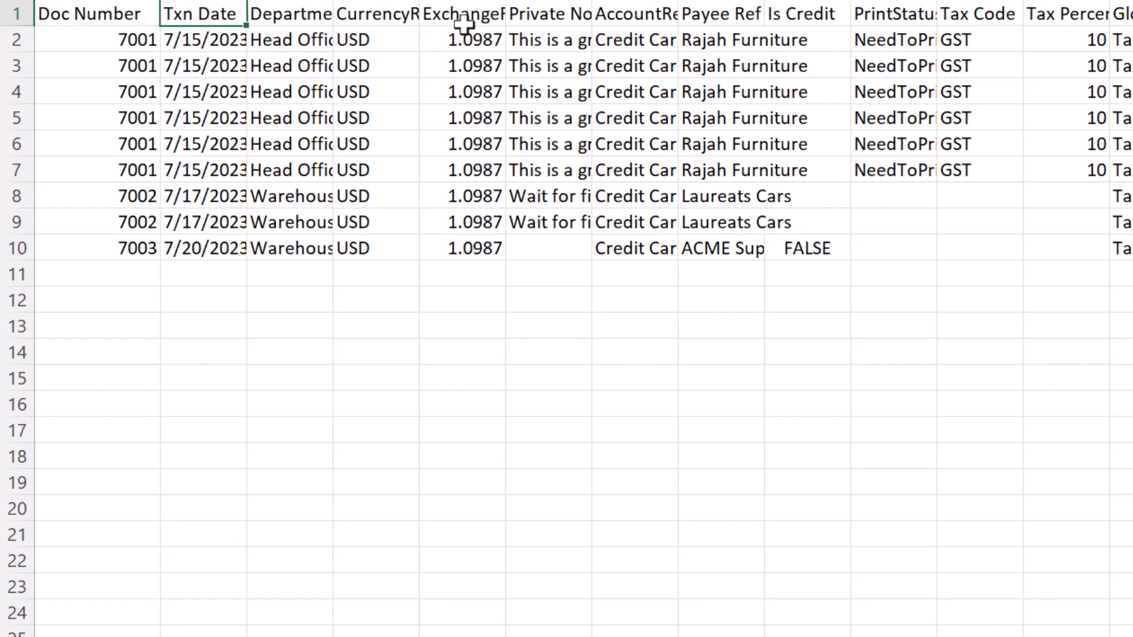
click(719, 10)
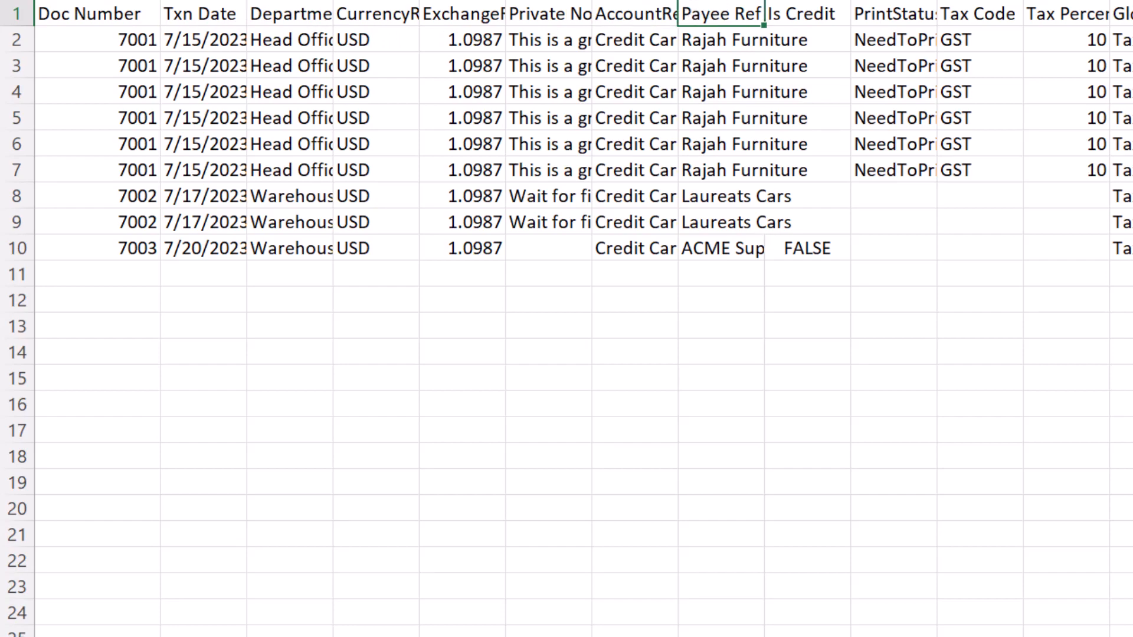
Examine the sheet's line item columns, starting at LineItemItemRef, including the Paint:White:Small and Ladder:Large 6ft rows
scroll(567, 319, right, 6)
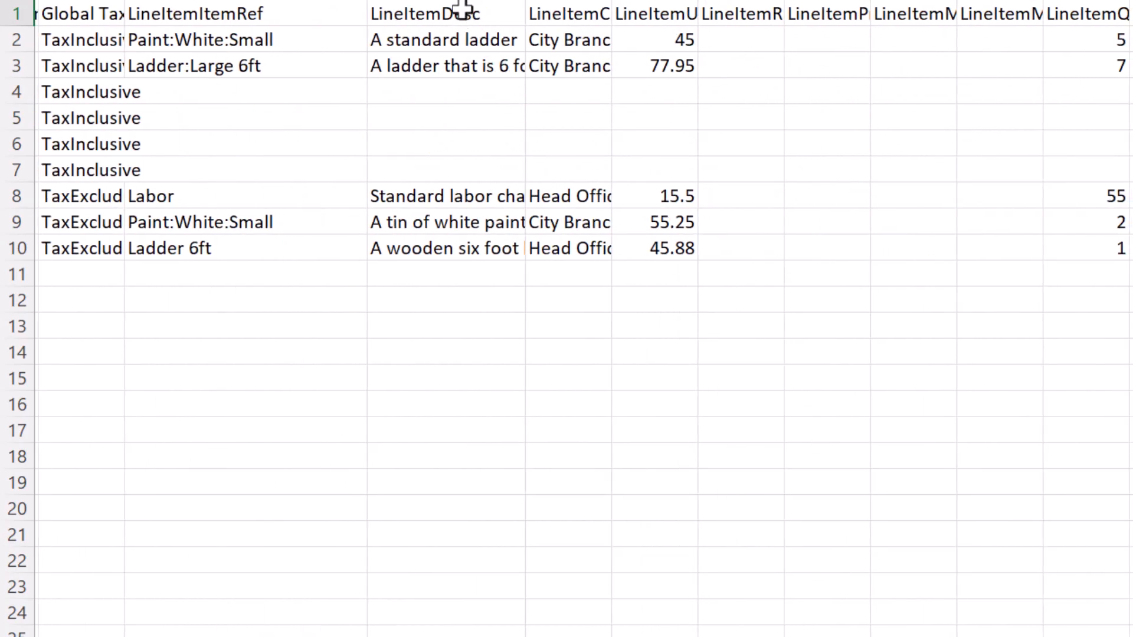
click(246, 38)
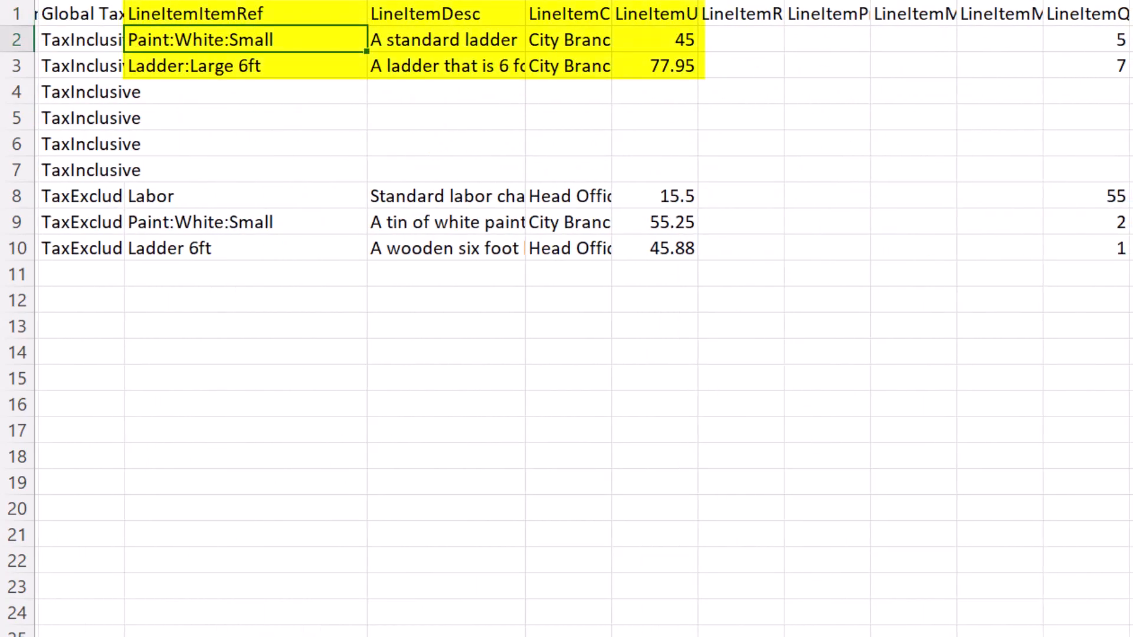
click(287, 66)
click(281, 217)
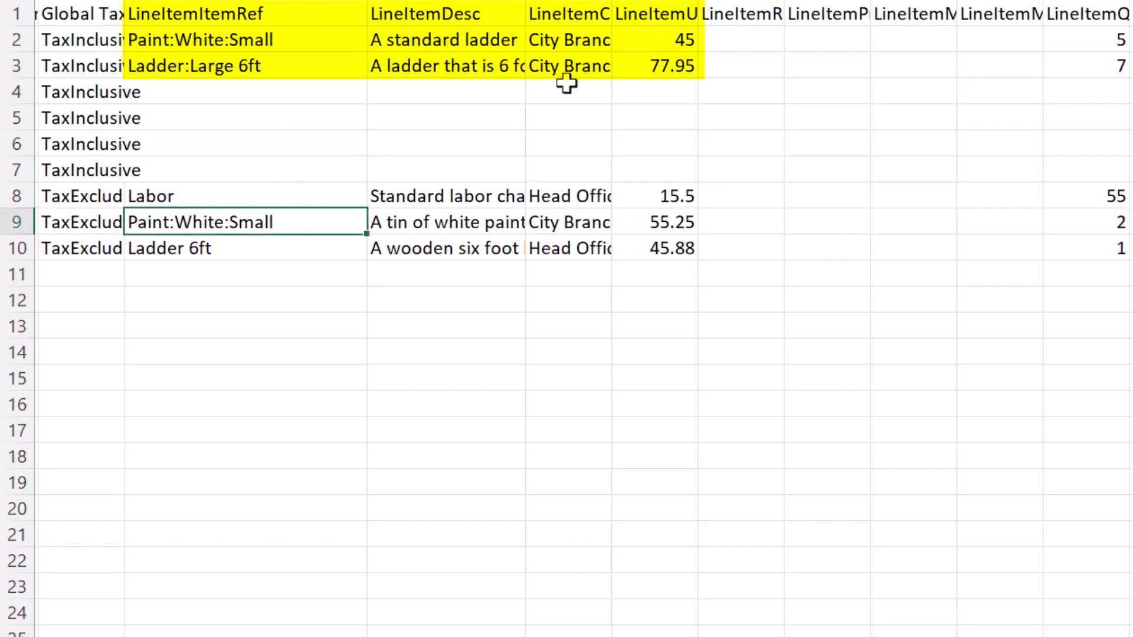
Examine the account line columns, starting at LineAccountAccountRef, including the Office Supplies account and its sub-accounts
scroll(583, 318, right, 5)
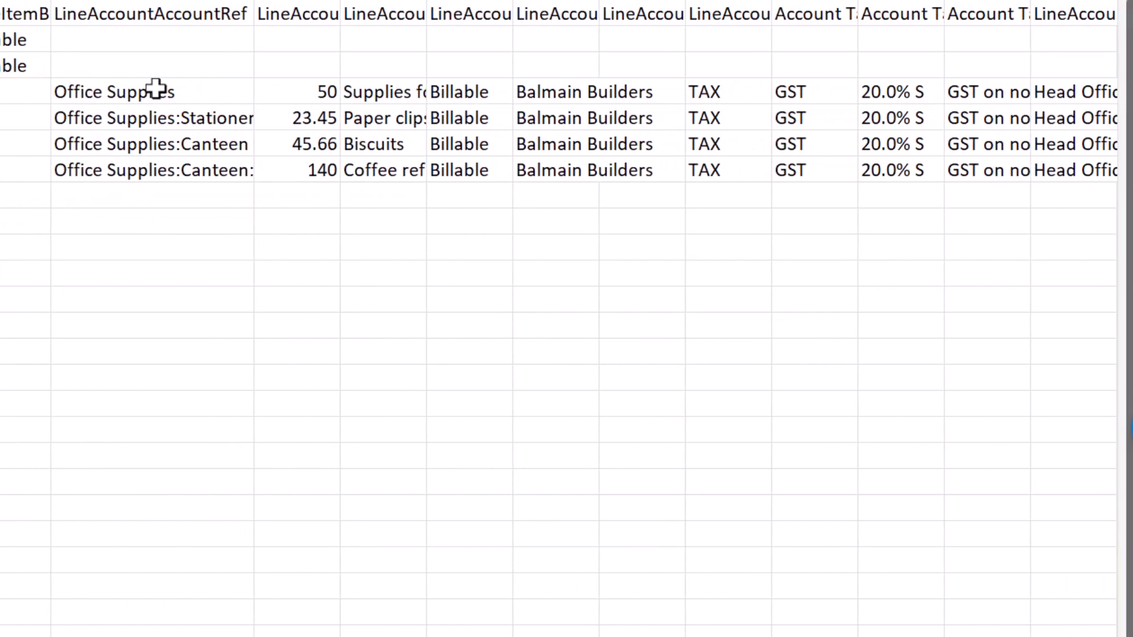
click(155, 90)
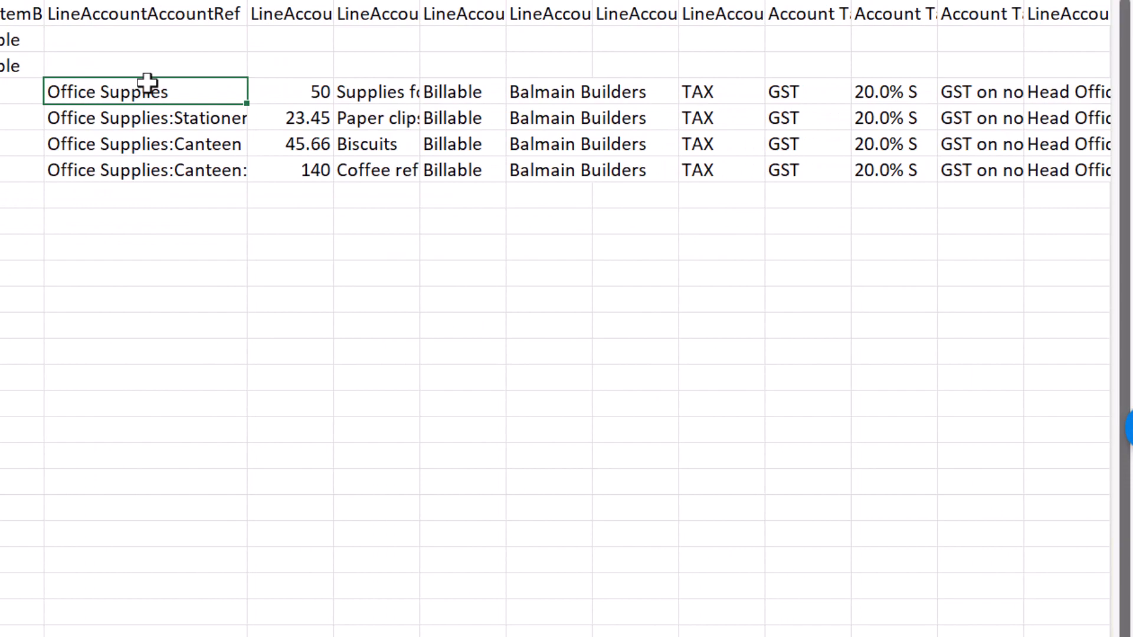
click(147, 13)
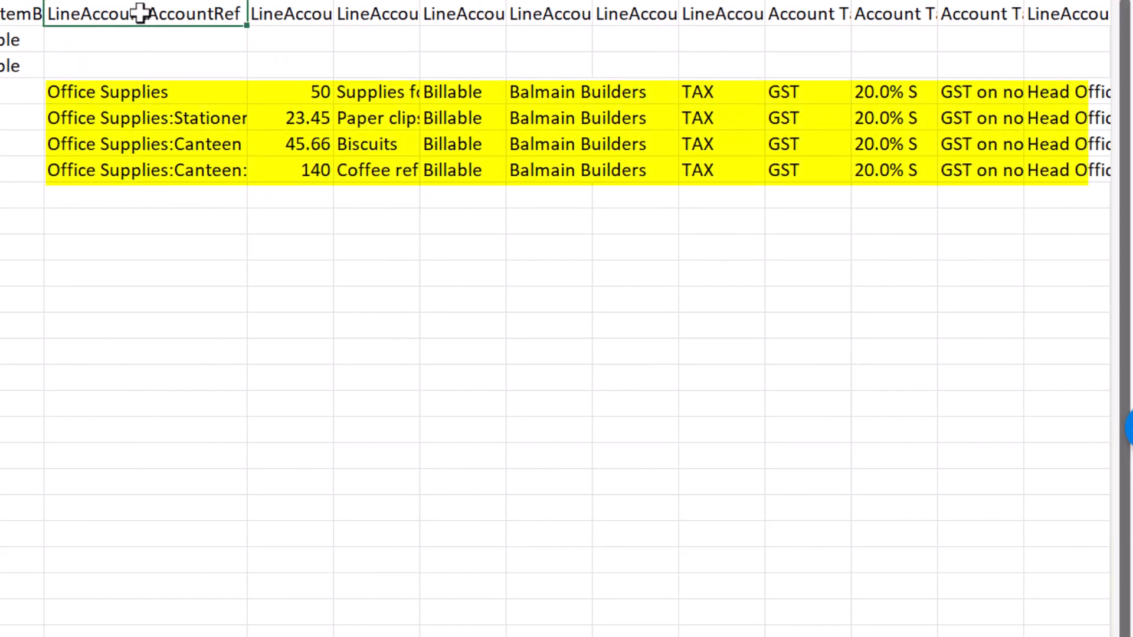
click(177, 96)
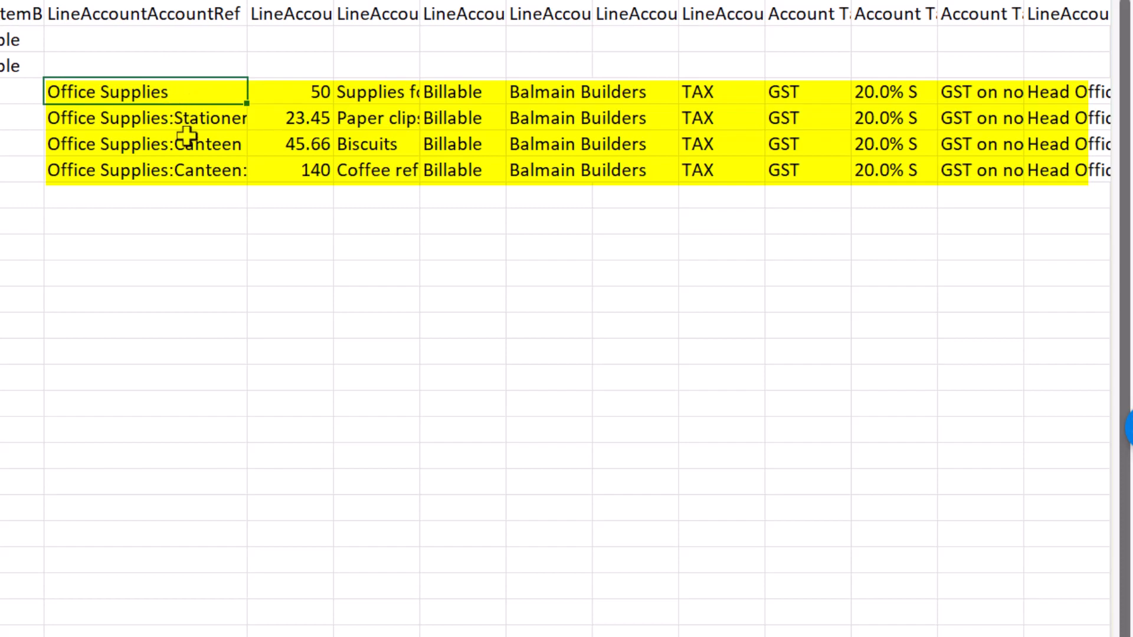
click(197, 117)
click(197, 142)
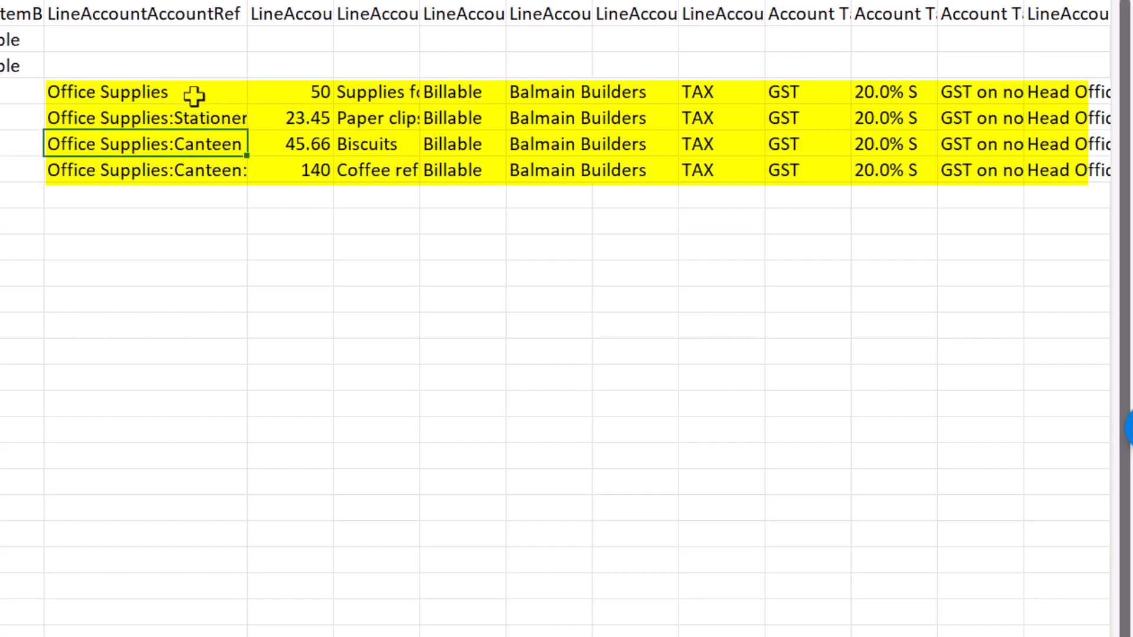
click(194, 94)
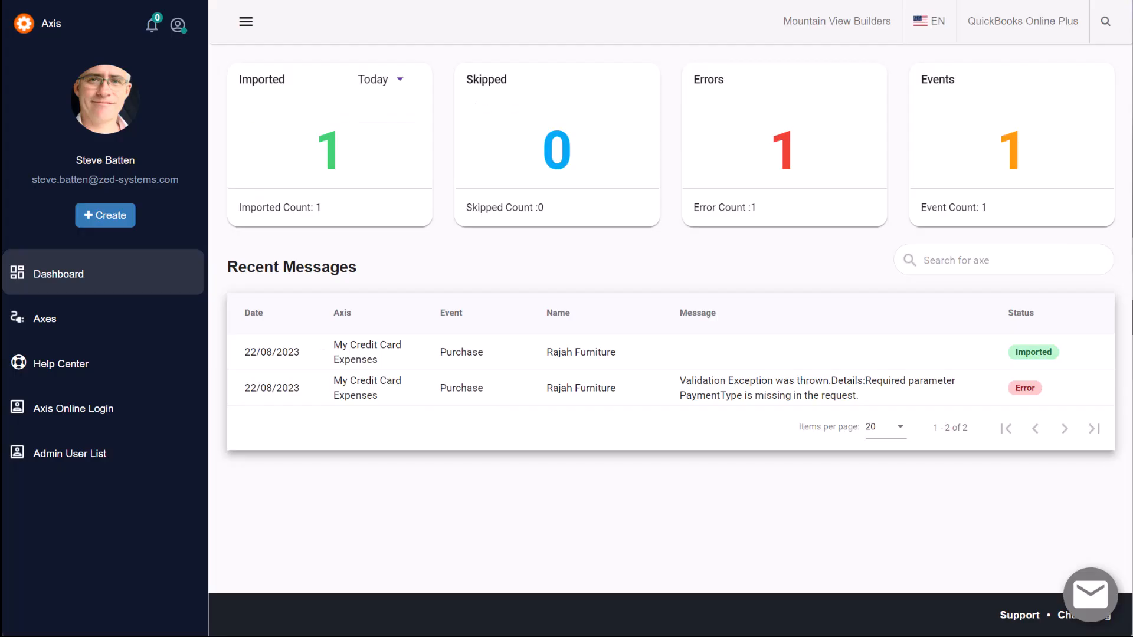
Switch to the Axis web app and start a new import axis named My Credit Card Expenses
click(60, 319)
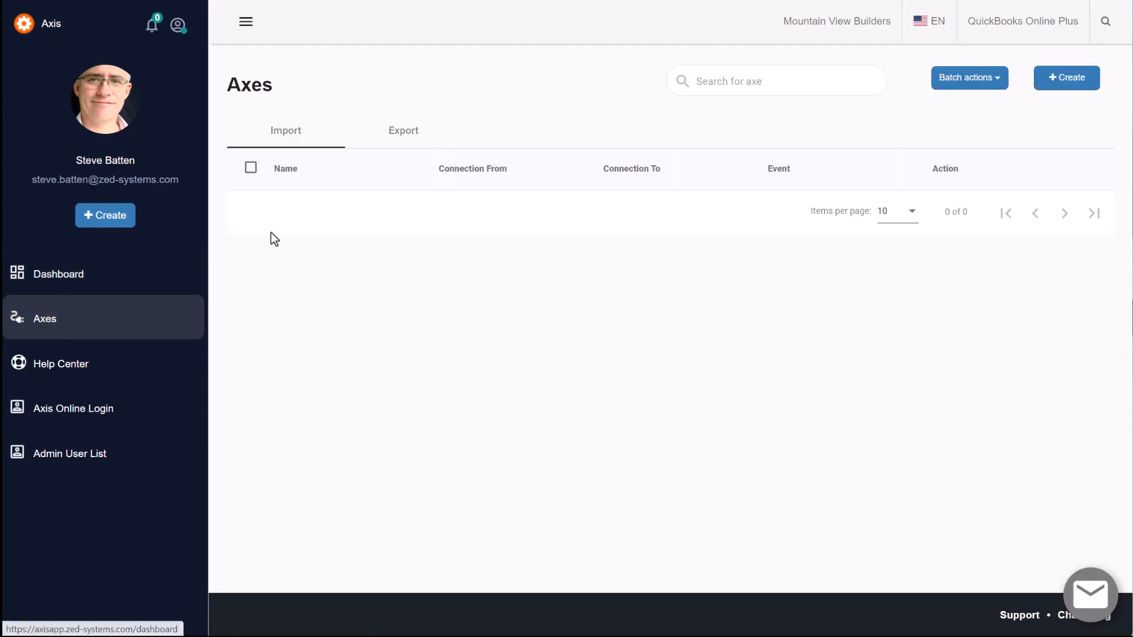
click(293, 222)
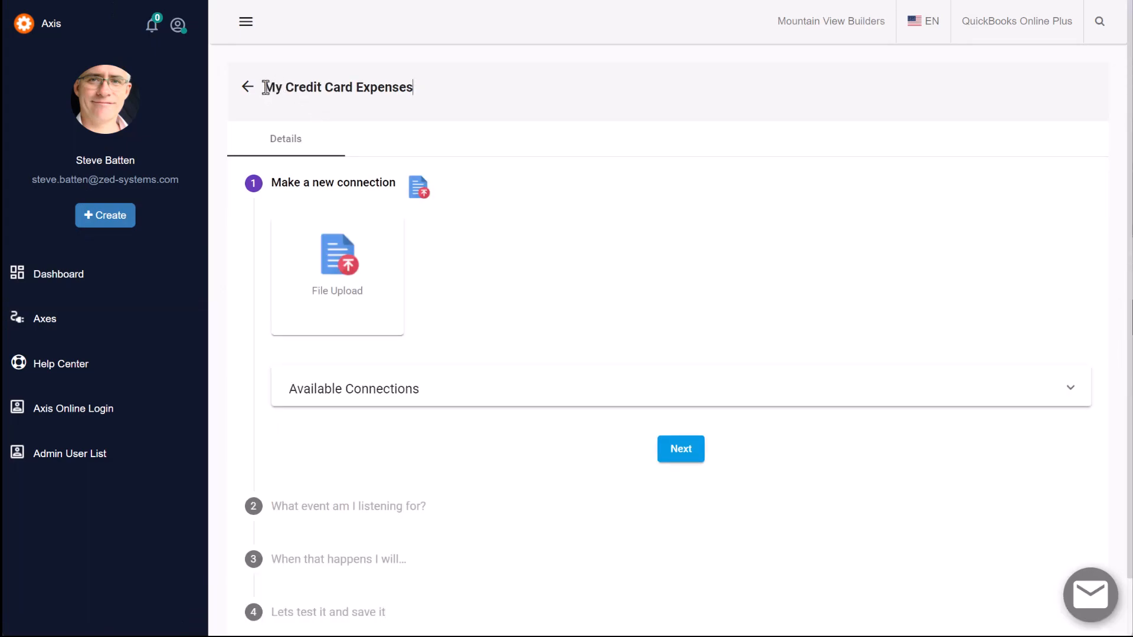
drag(266, 89, 428, 91)
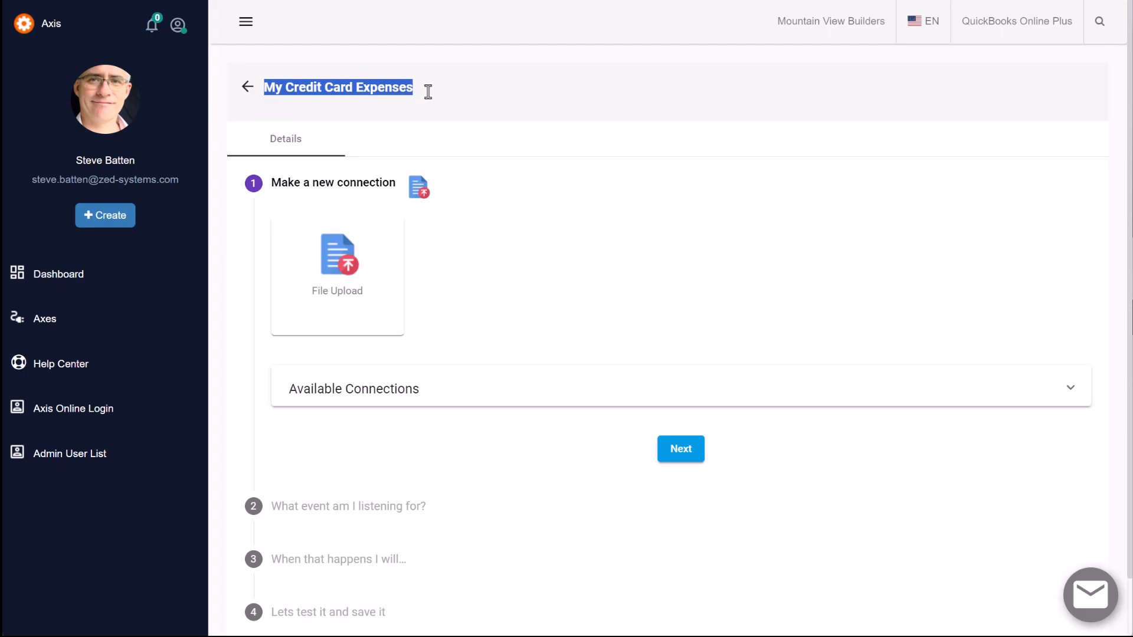
Upload CreditCardPurchases.txt as the file upload connection for the My Credit Card Expenses axis and save it
click(340, 277)
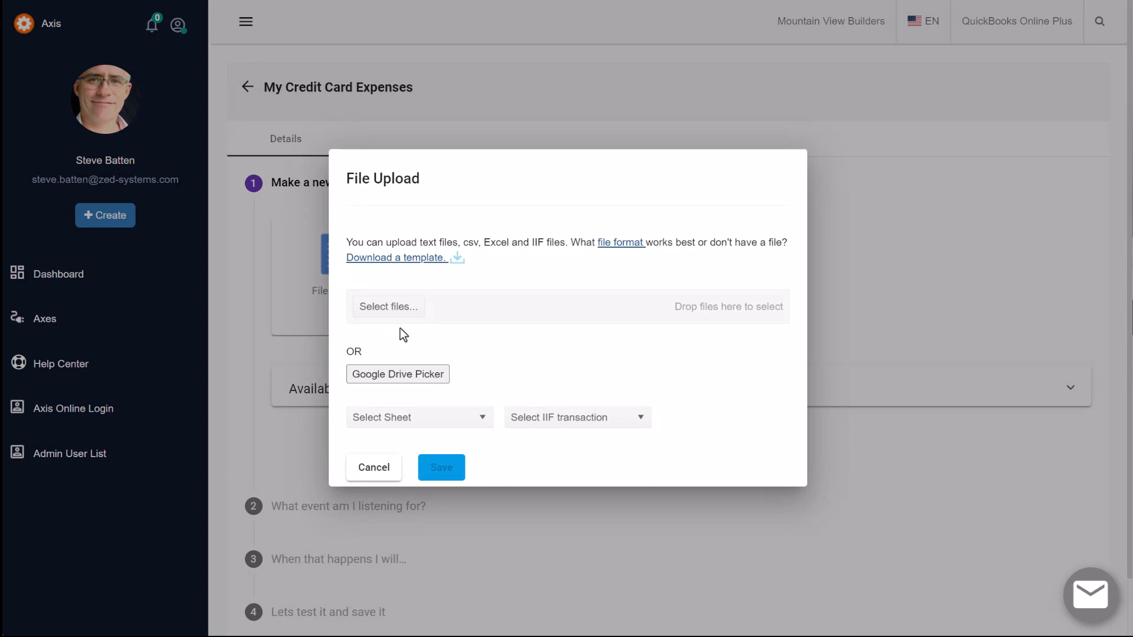
click(392, 312)
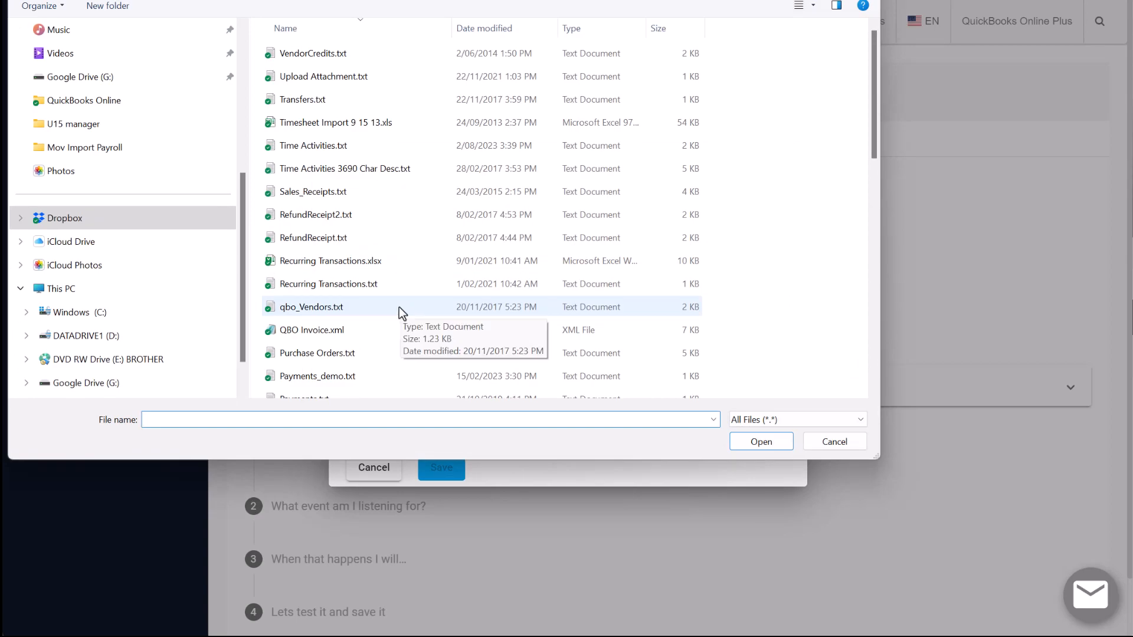
scroll(399, 307, down, 1)
scroll(400, 307, up, 1)
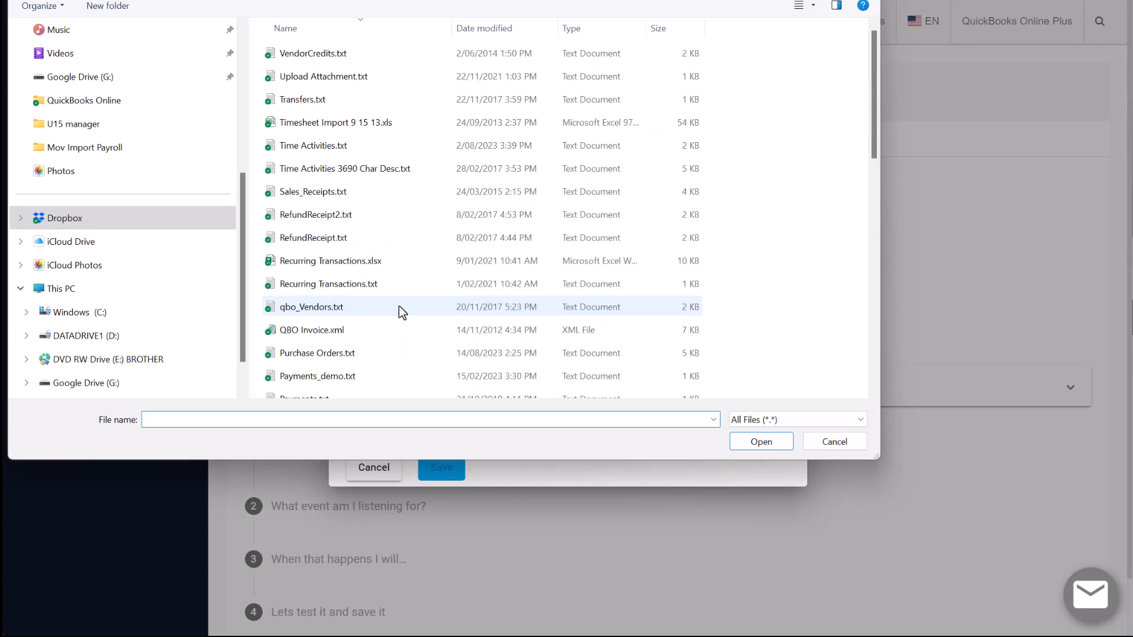
scroll(398, 306, down, 5)
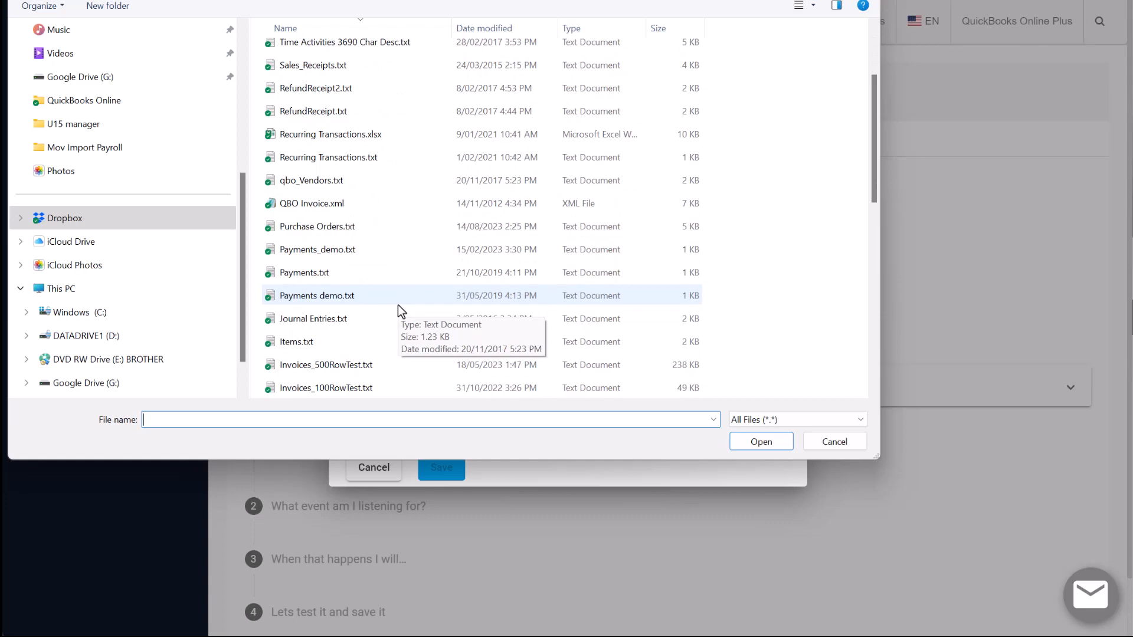
scroll(398, 305, down, 1)
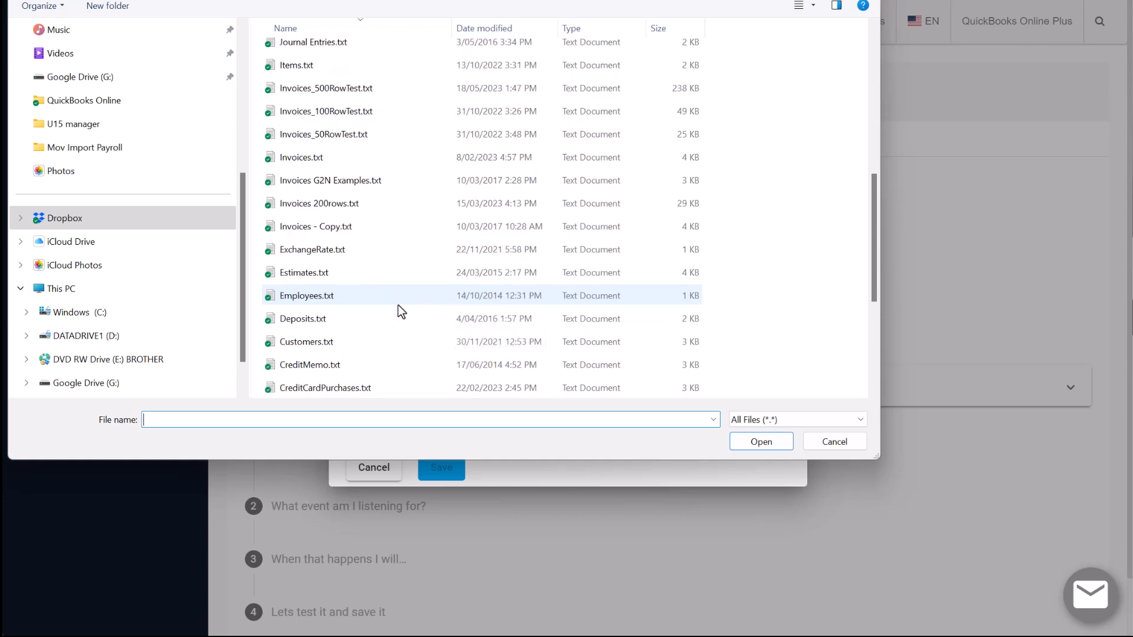
click(384, 389)
click(763, 447)
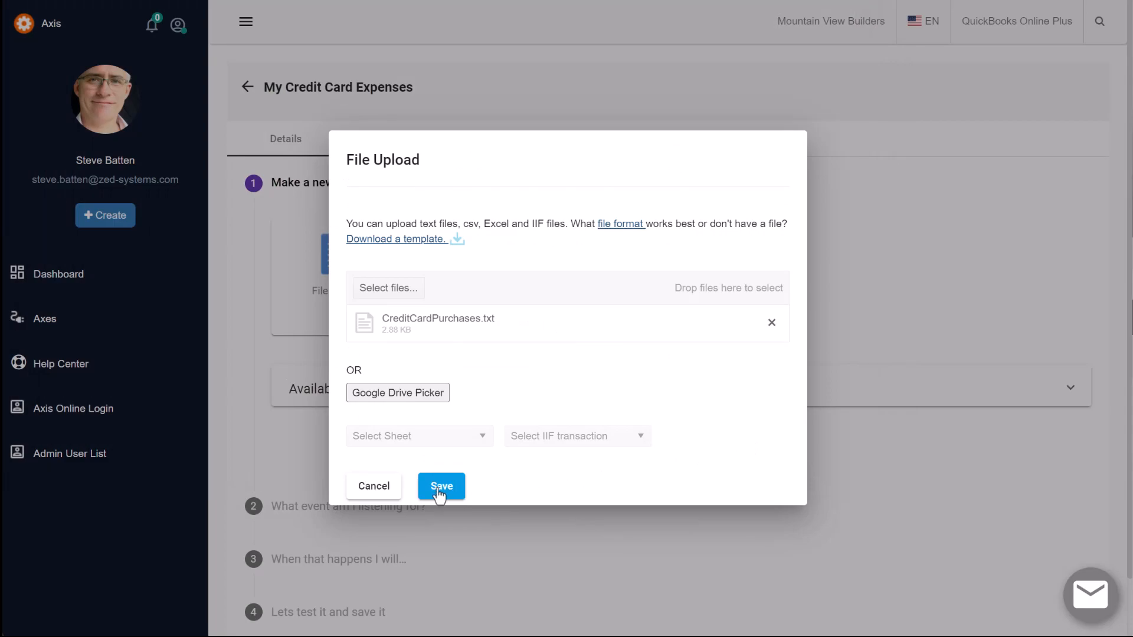
click(440, 490)
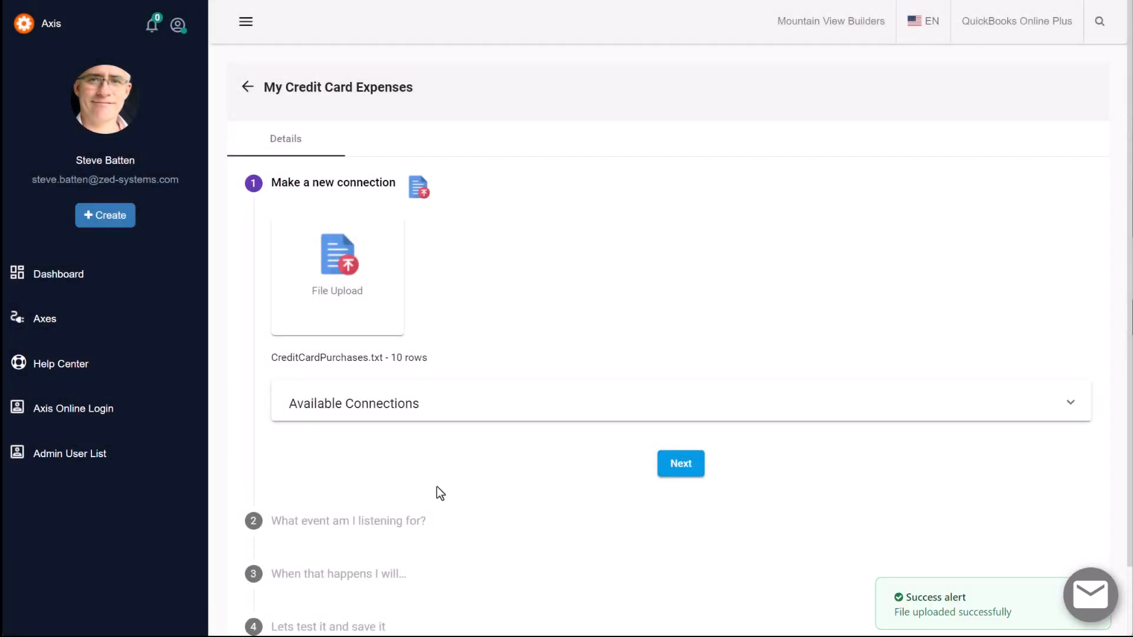
Proceed to the field mapping, keeping FileUpload as the trigger event and Purchase as the QuickBooks transaction to create
scroll(437, 487, down, 1)
click(678, 426)
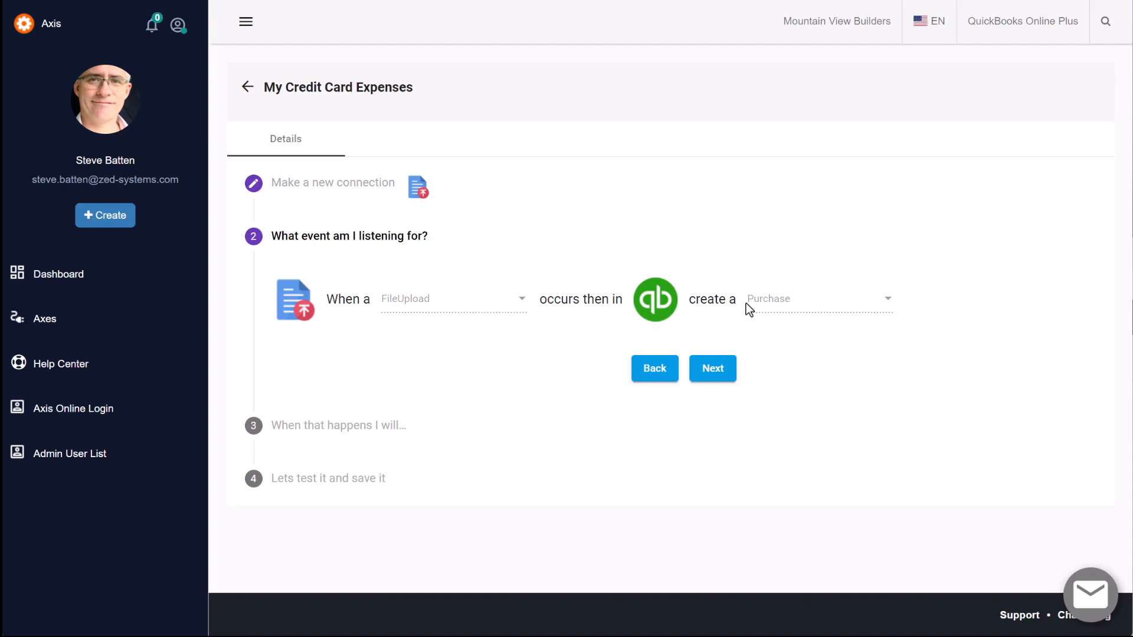
click(713, 369)
Map the DocNumber header field to the Doc Number column of the uploaded file
scroll(725, 364, down, 3)
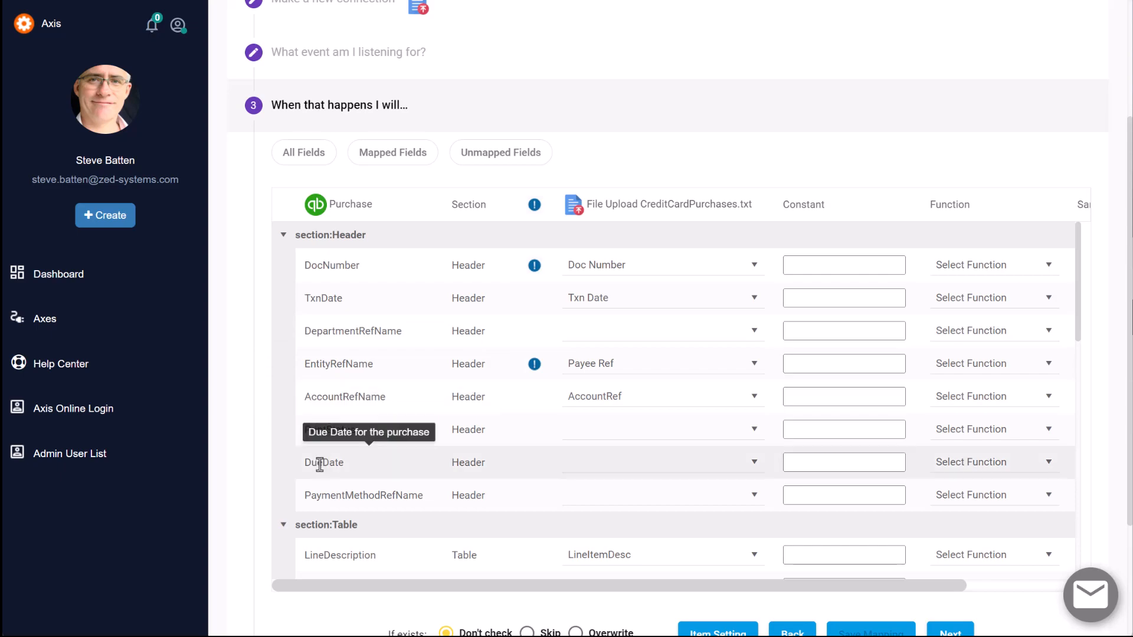
click(753, 272)
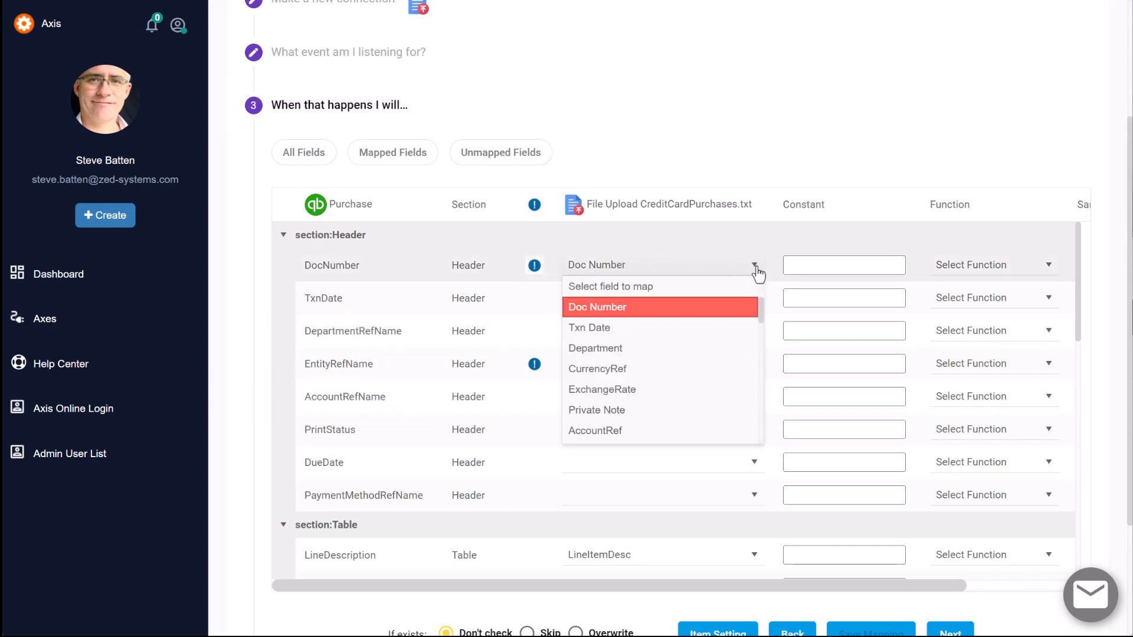
click(720, 314)
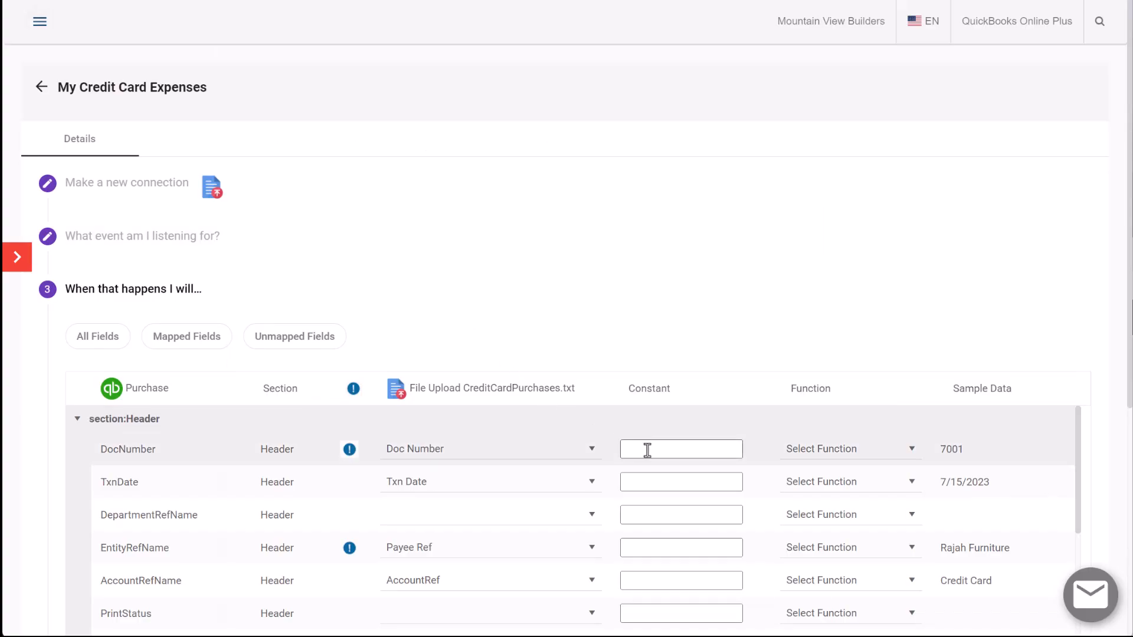
Set a constant value of 08/22/2023 for the TxnDate header field
click(649, 481)
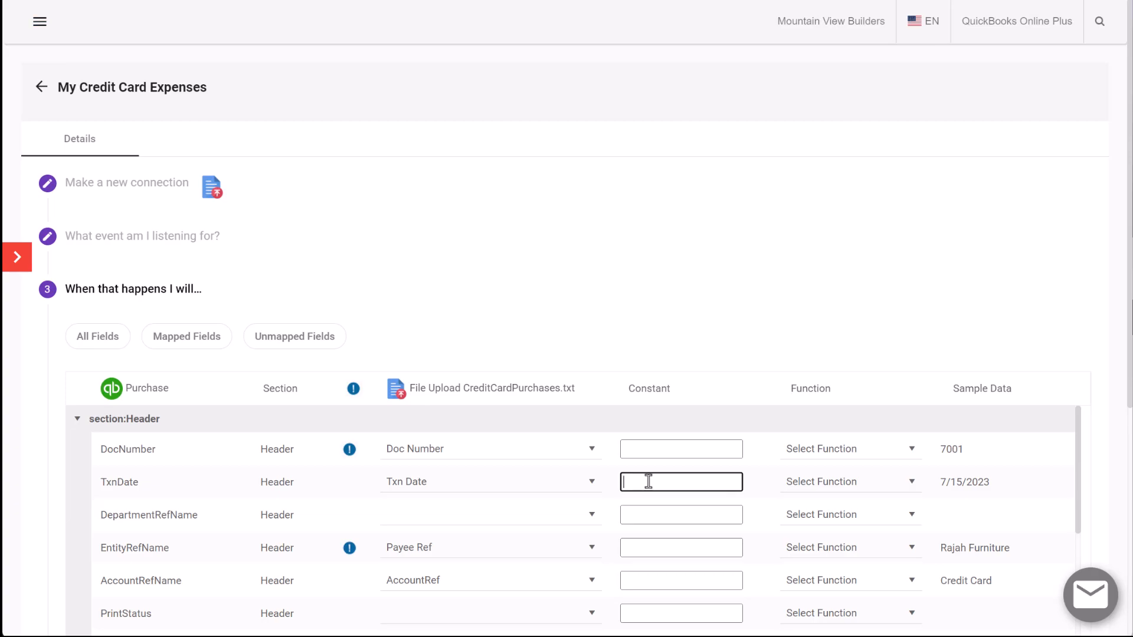
text(08/22/2023)
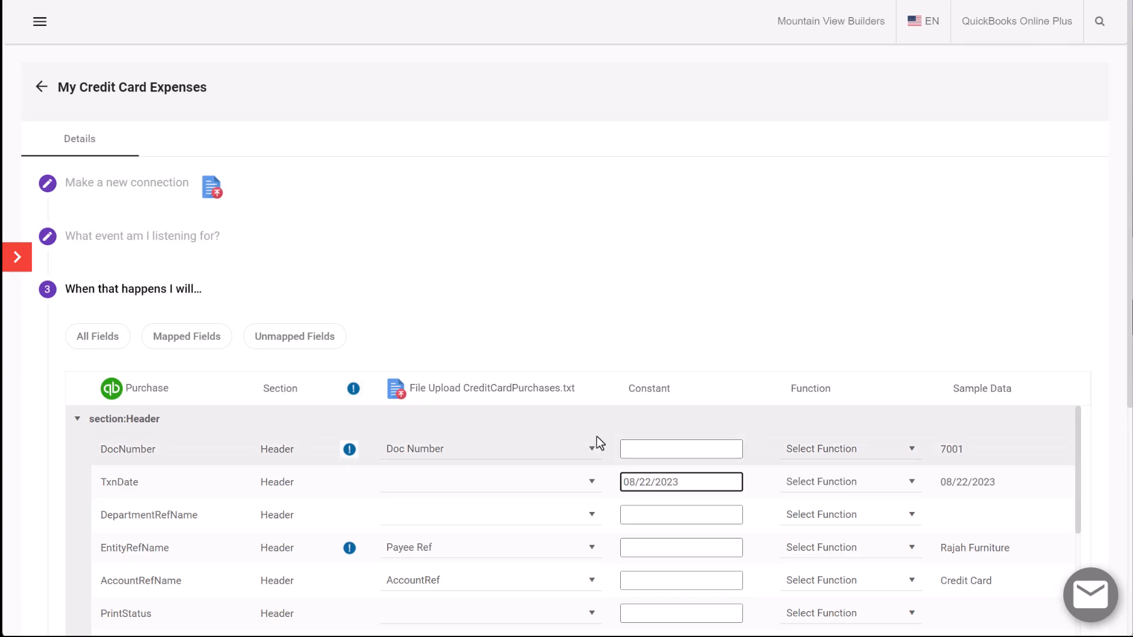
click(638, 449)
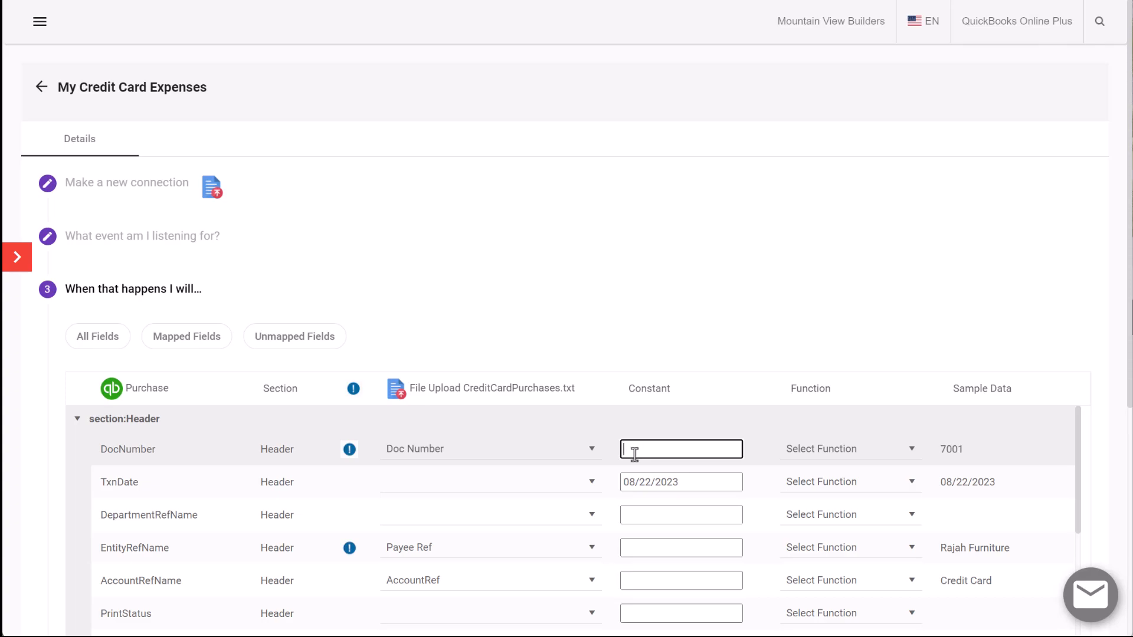
Apply the Vendor name lookup function to the EntityRefName header field
scroll(633, 453, down, 1)
scroll(672, 468, up, 1)
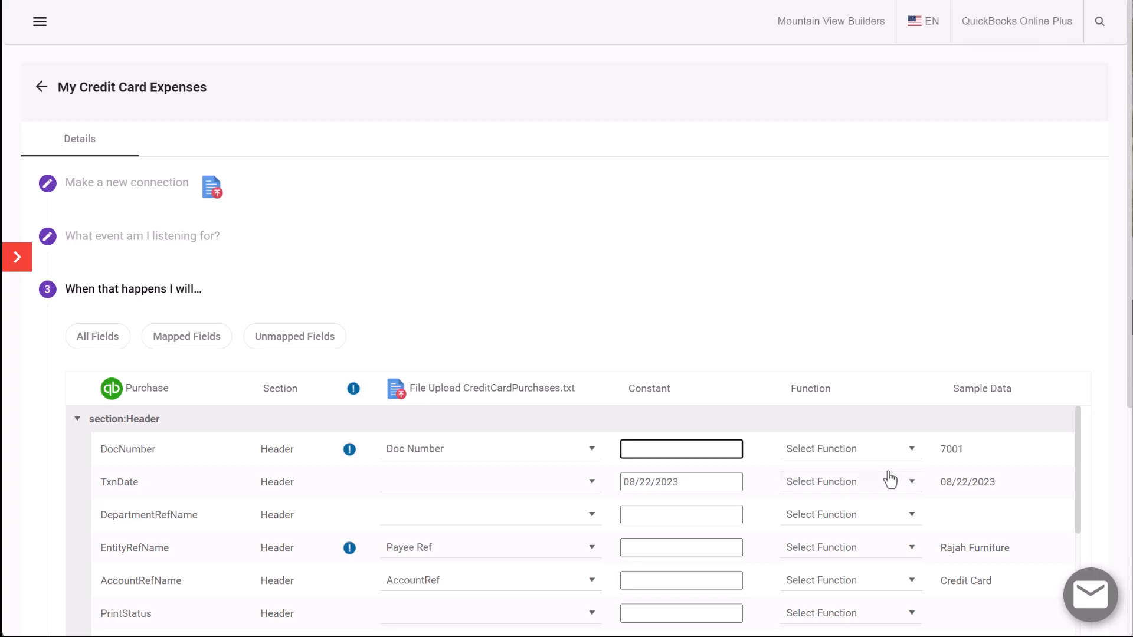
click(914, 552)
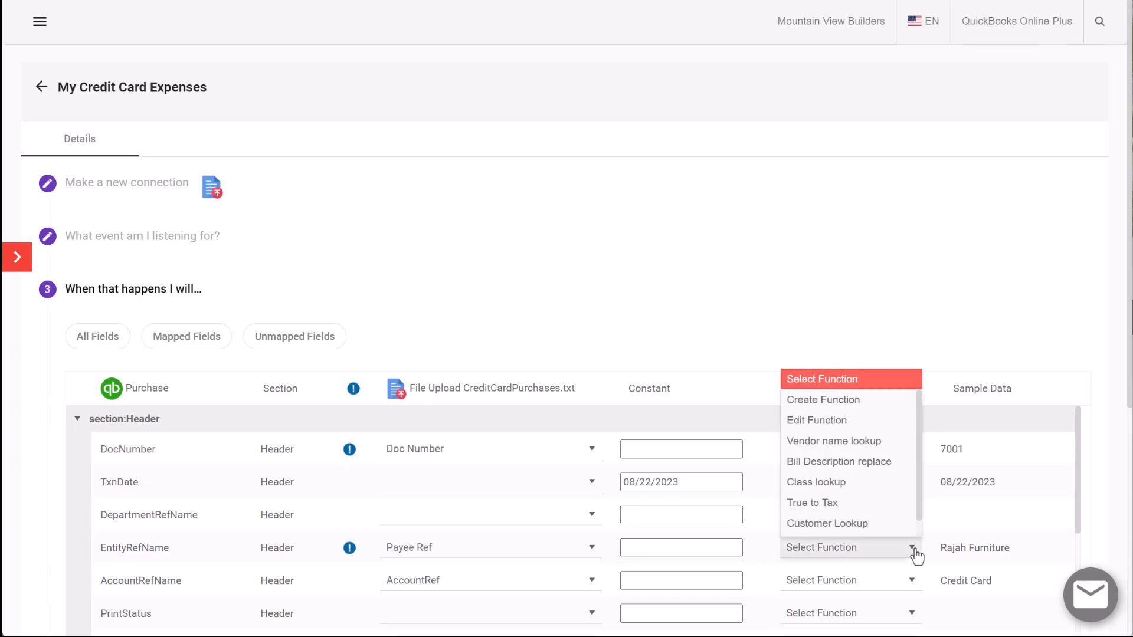
click(885, 442)
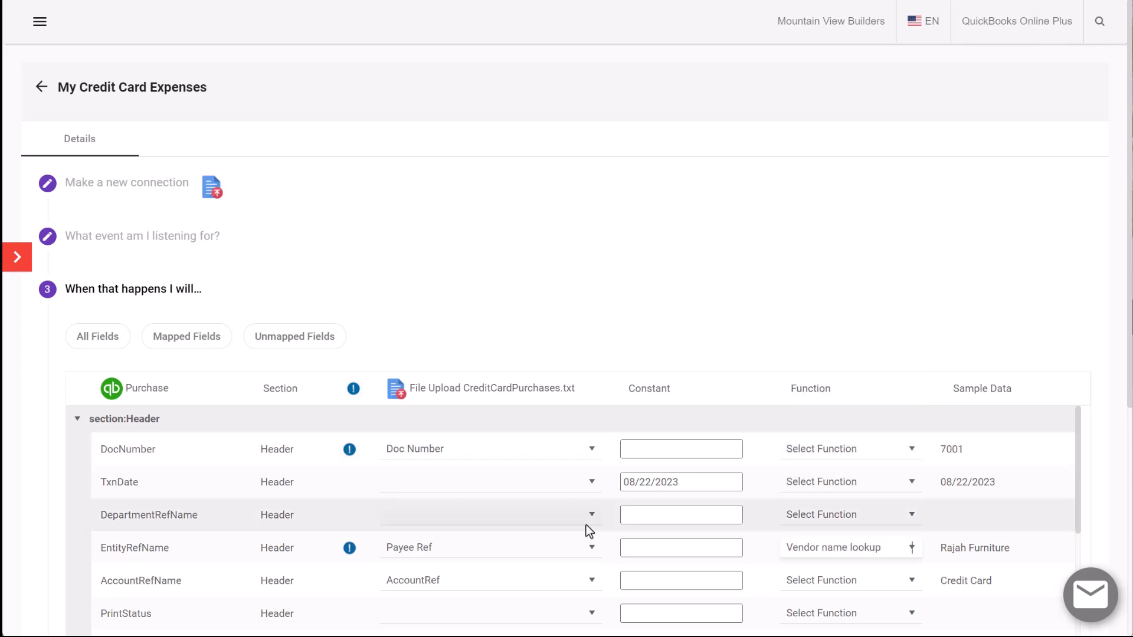
Examine the AccountRefName mapping and the line item mappings in the Table section, especially LineItemRefName
scroll(586, 525, down, 1)
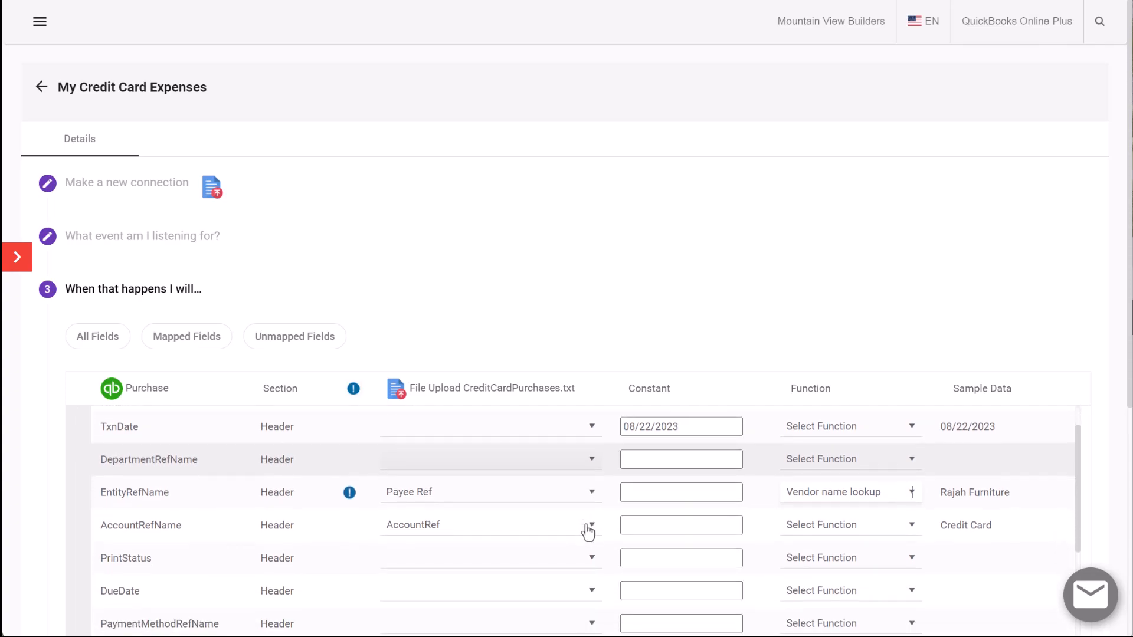
mouse_move(166, 530)
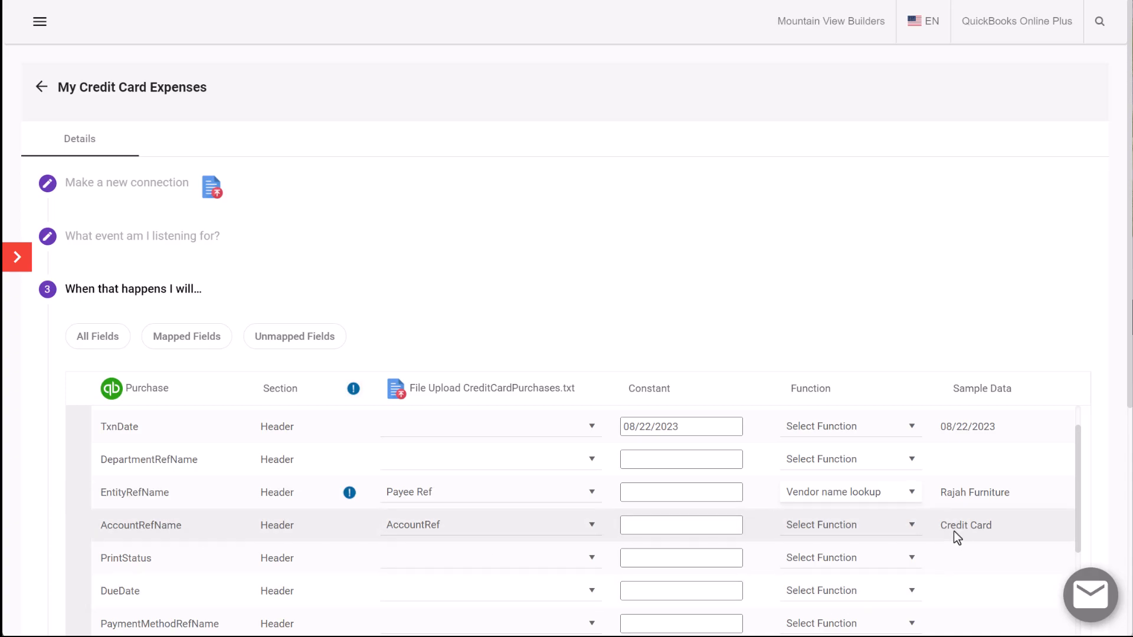
scroll(521, 545, down, 1)
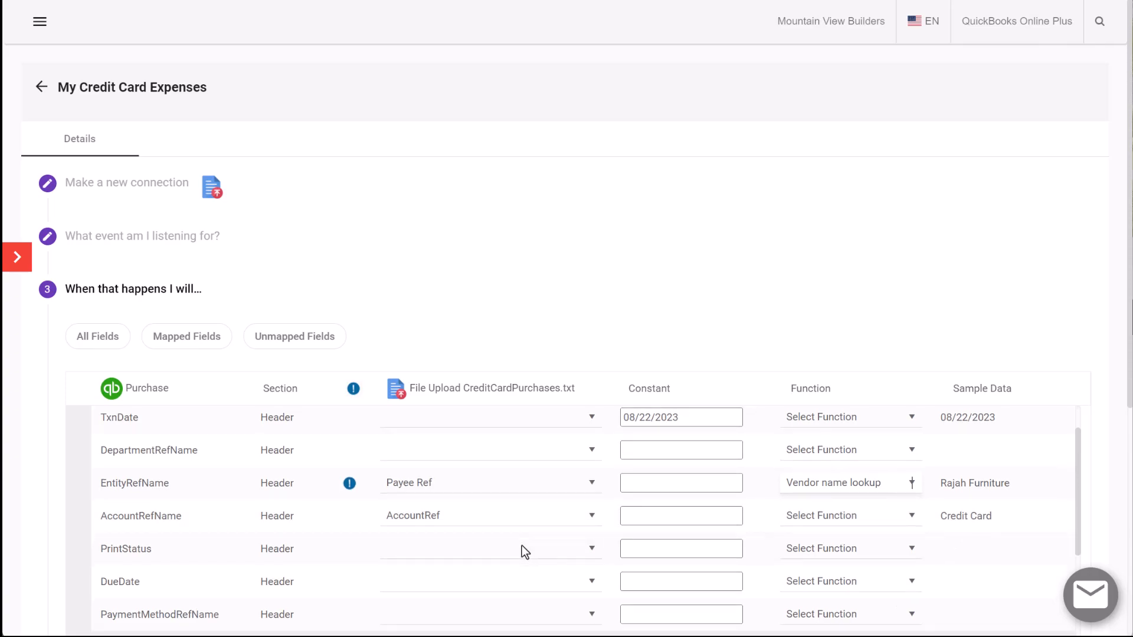
scroll(522, 549, down, 3)
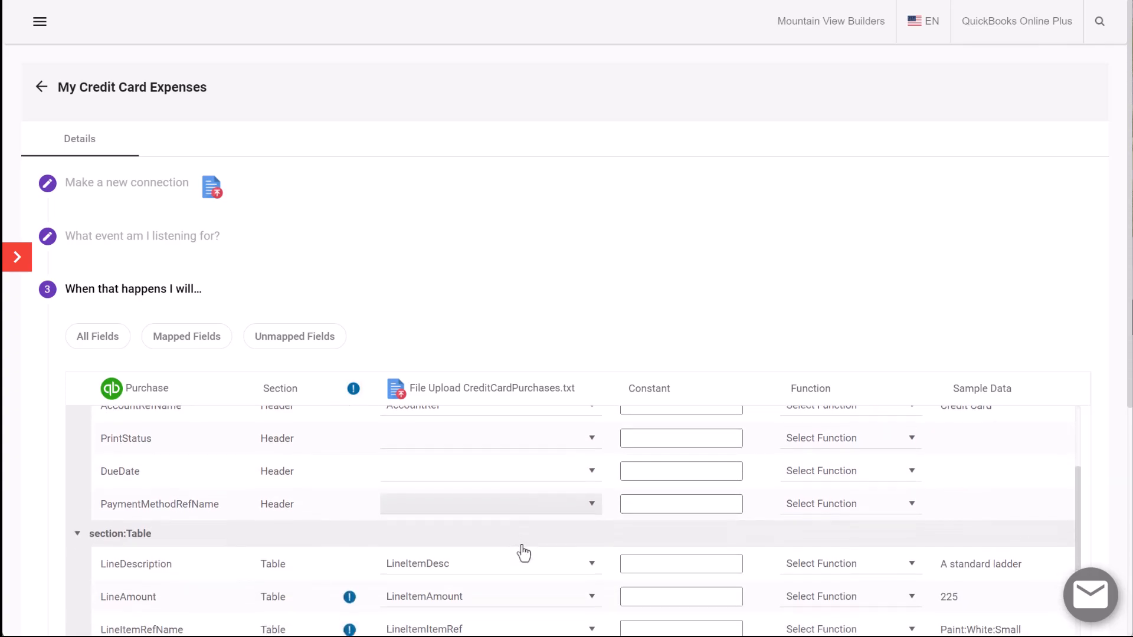
scroll(523, 554, down, 3)
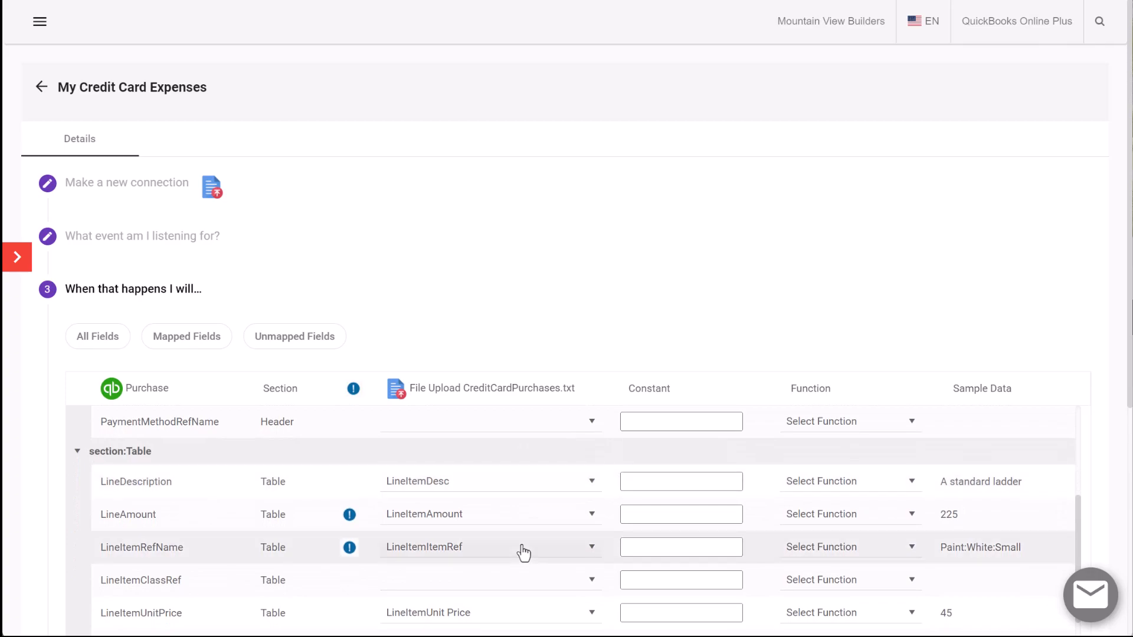
scroll(523, 553, down, 1)
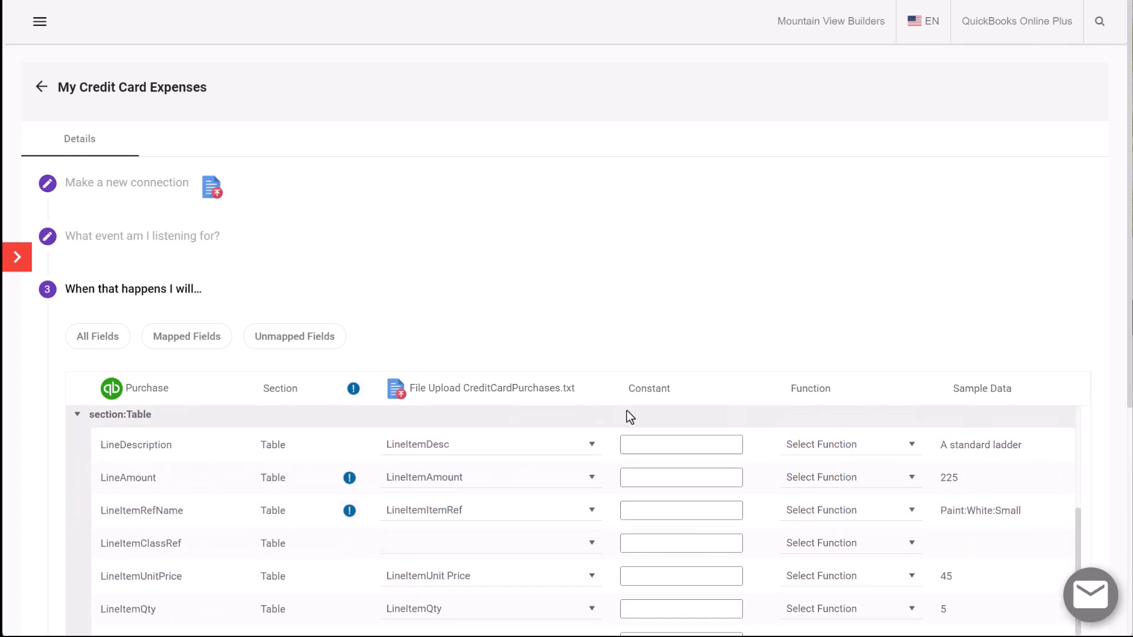
scroll(627, 413, down, 5)
scroll(618, 459, up, 7)
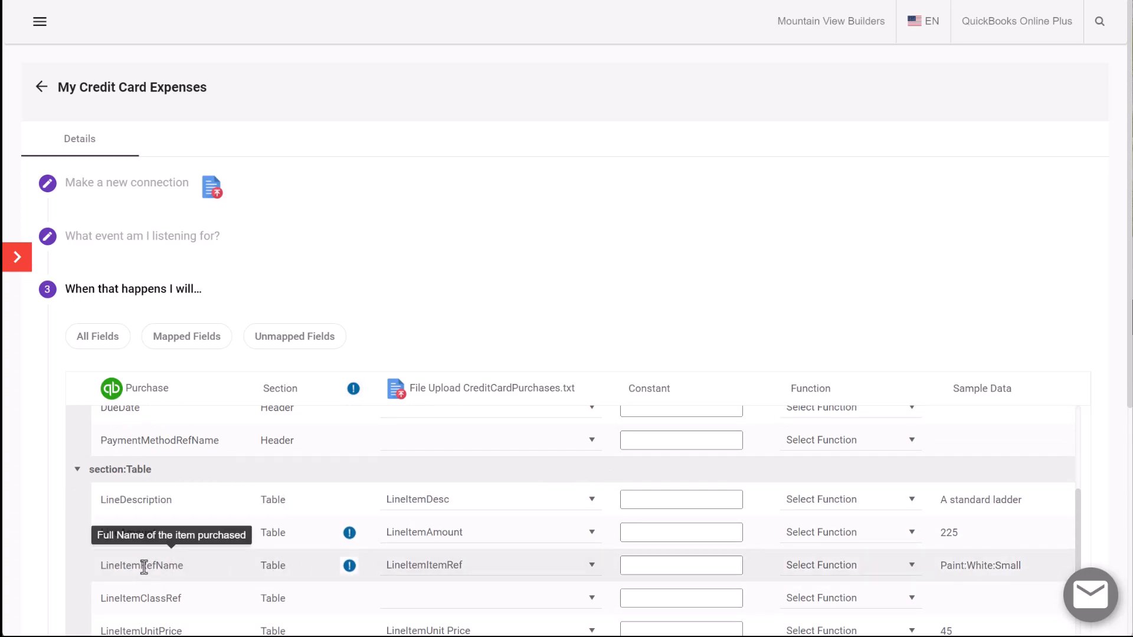
drag(144, 566, 97, 567)
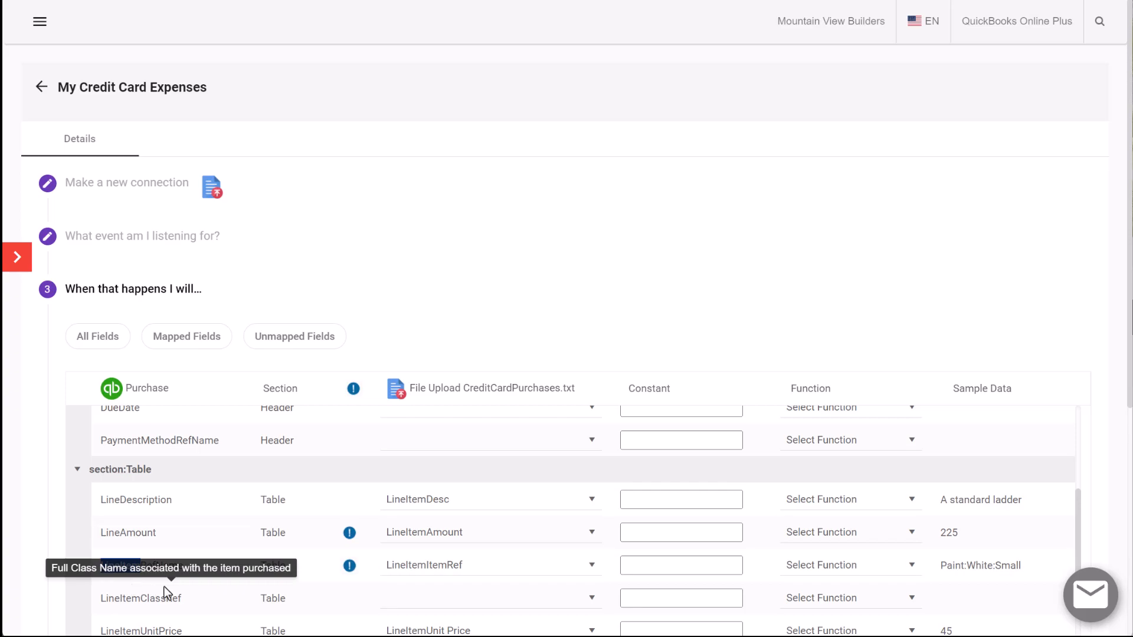
scroll(264, 558, down, 1)
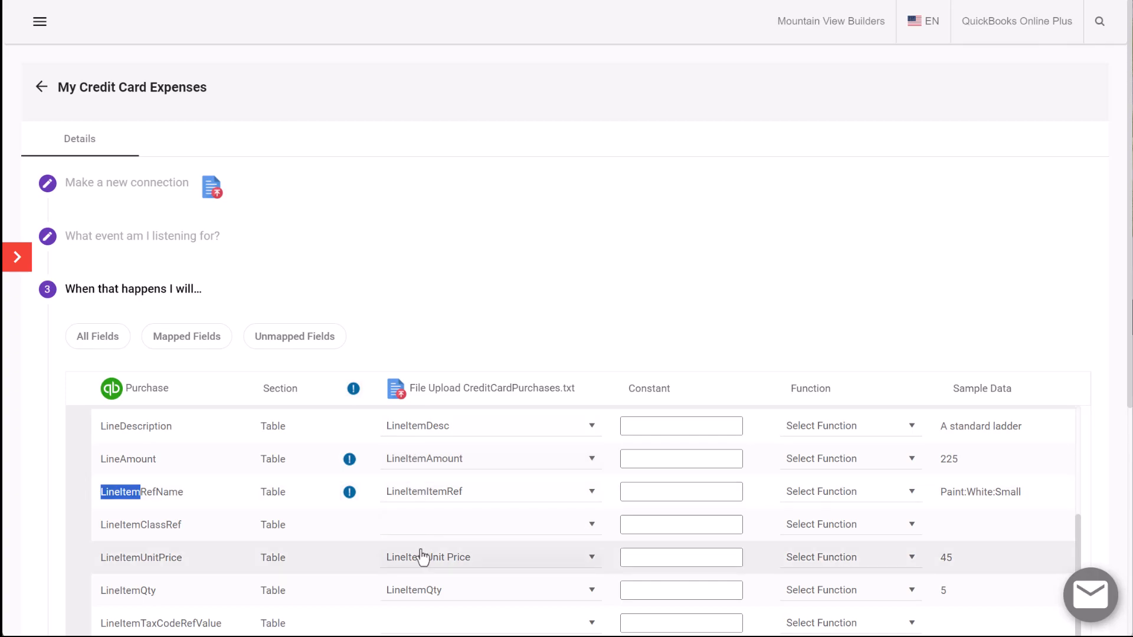
Examine the account line mappings, including LineAccountDescription, LineAccountAmount and the description of LineAccountRef
scroll(421, 592, down, 3)
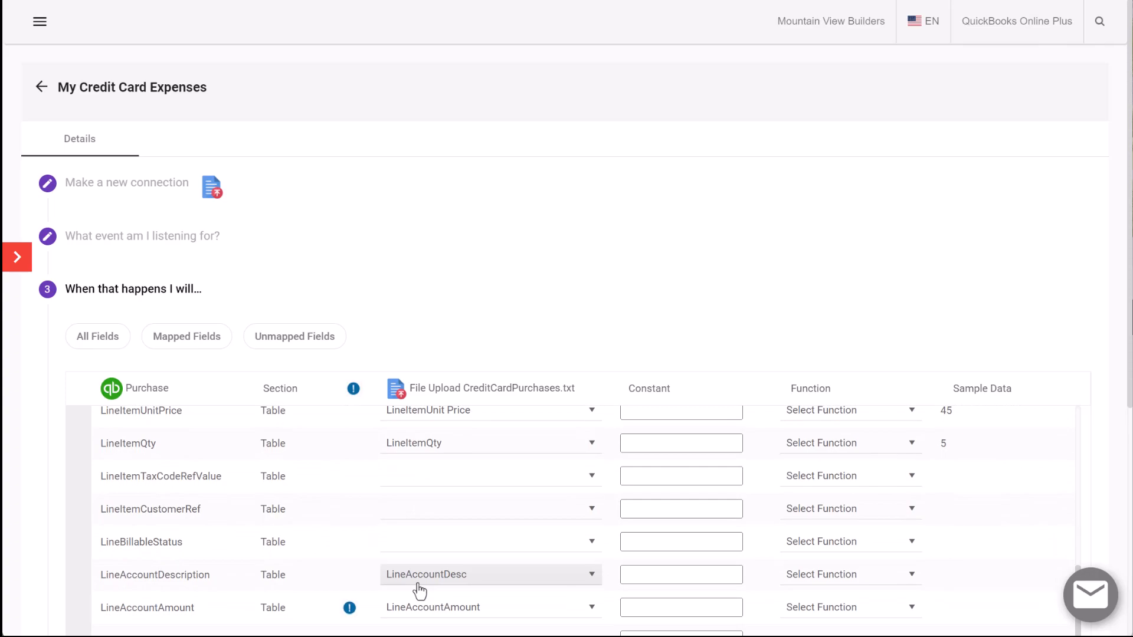
scroll(419, 590, down, 1)
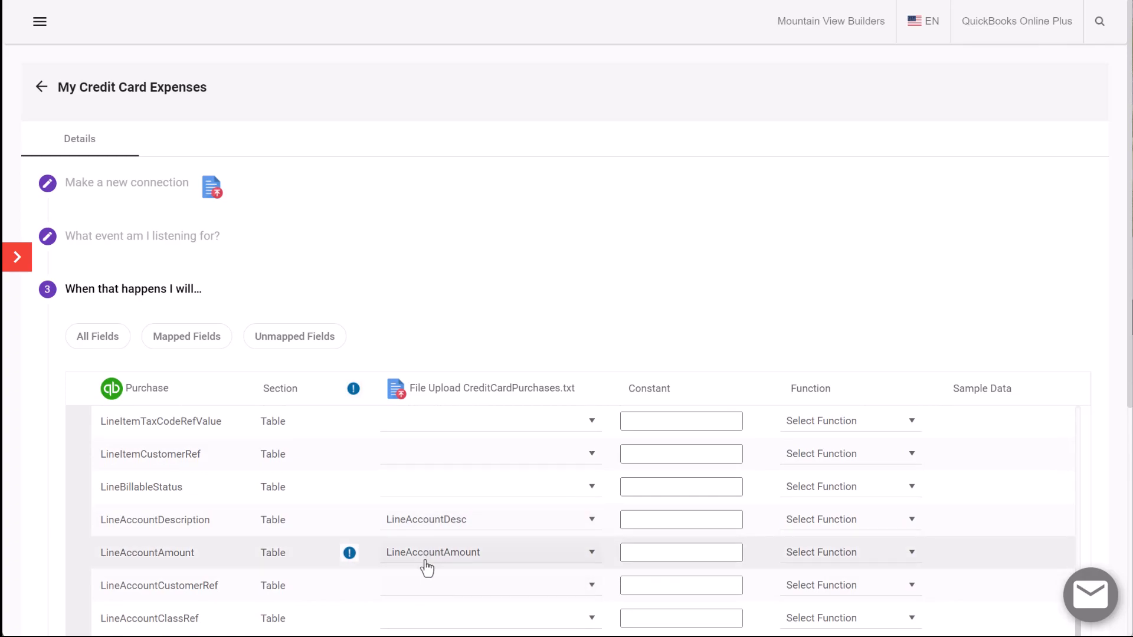
scroll(426, 567, down, 2)
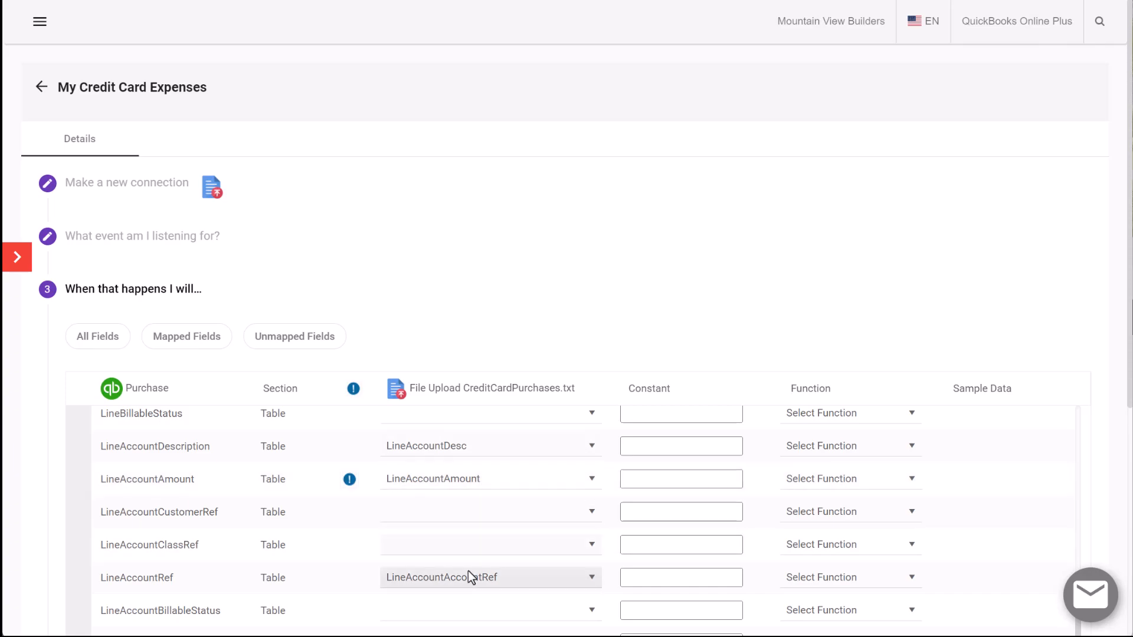
mouse_move(171, 577)
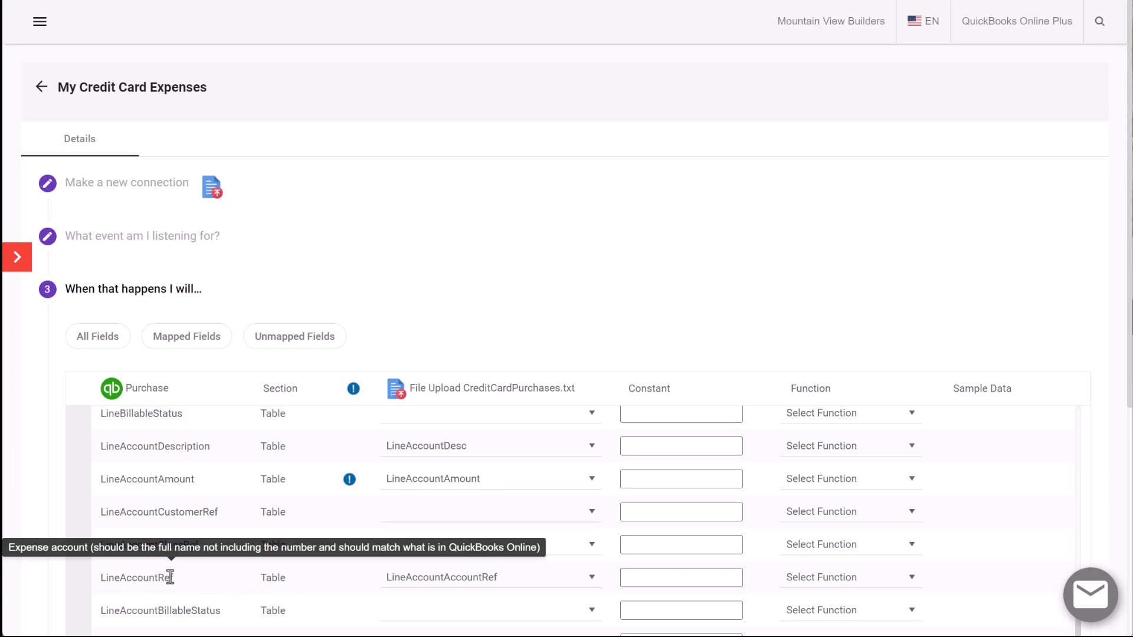
Save the field mapping, and filter the list to show only the mapped fields
scroll(170, 576, down, 8)
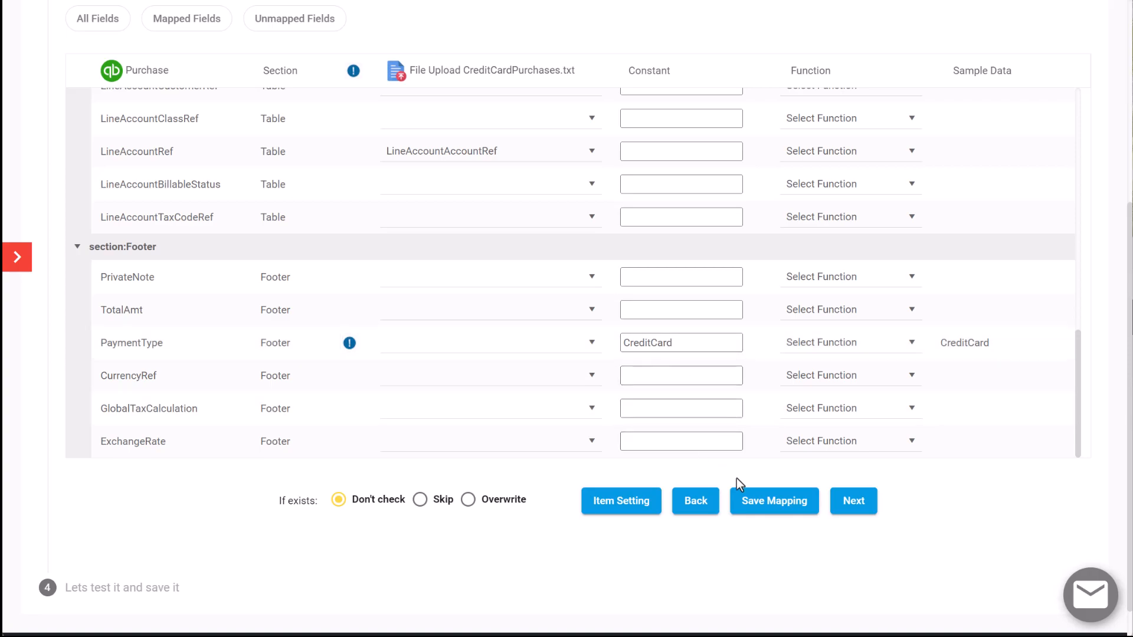
click(756, 502)
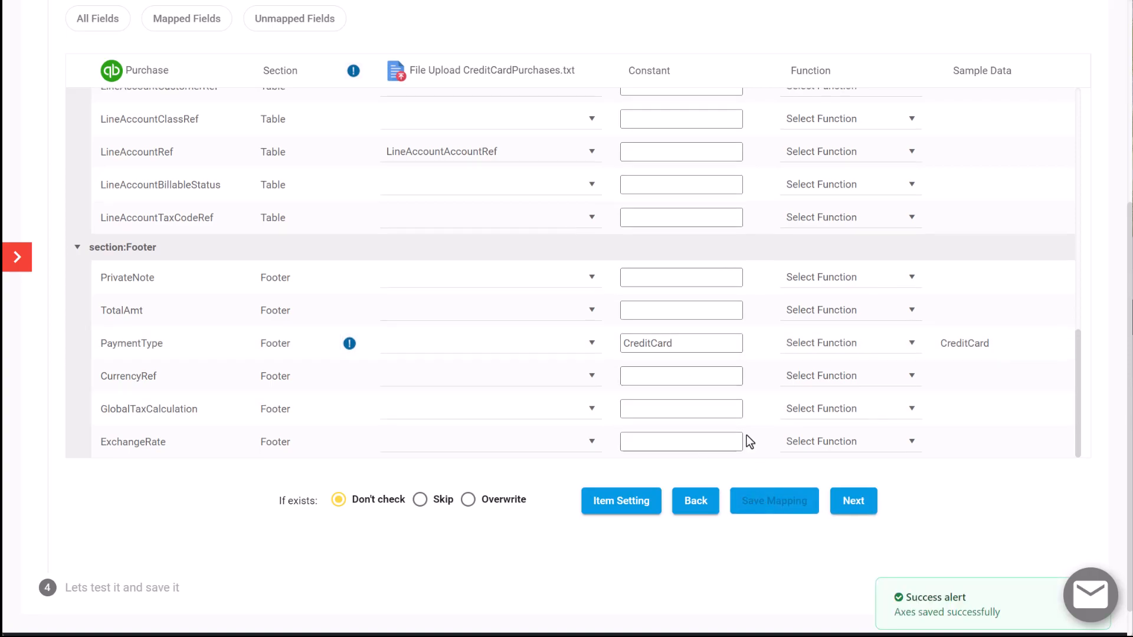
scroll(746, 440, up, 15)
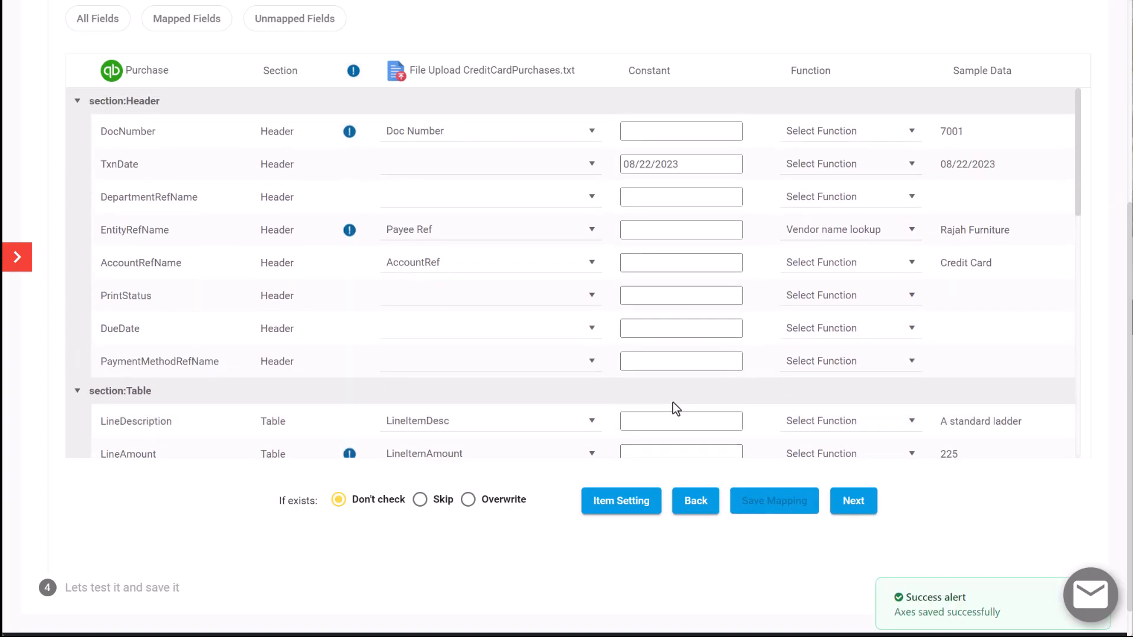
click(188, 22)
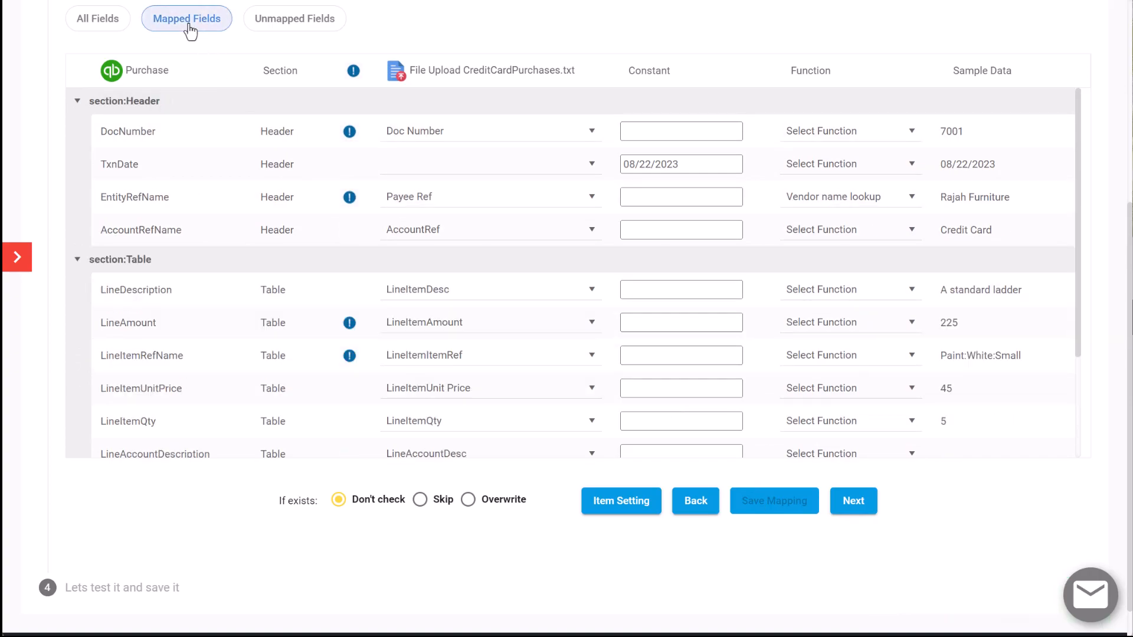
scroll(210, 158, down, 1)
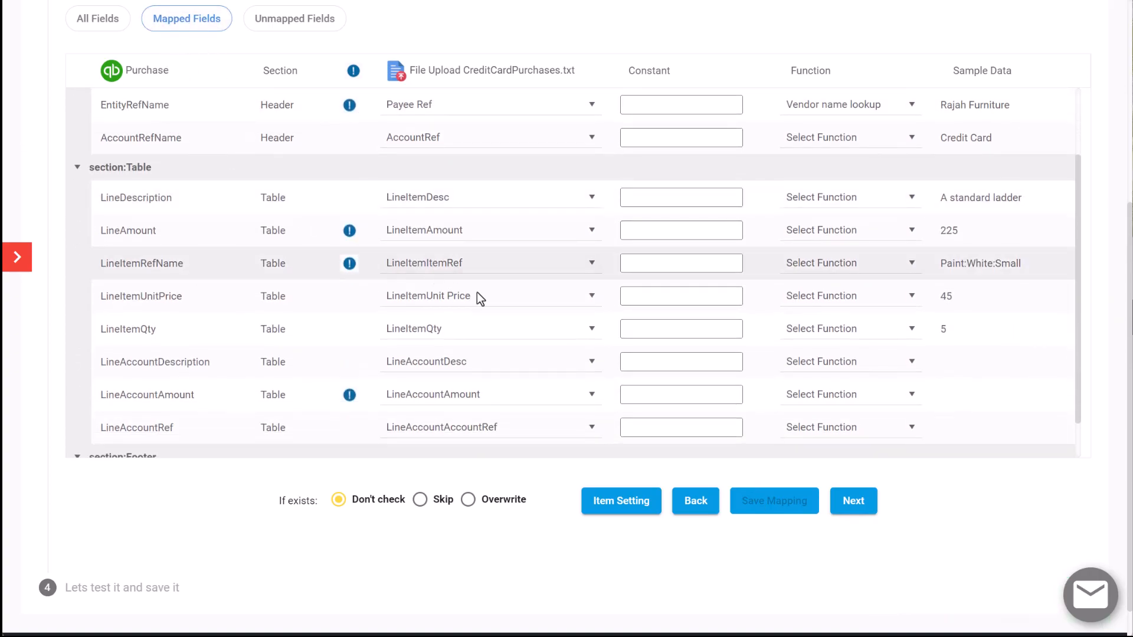
Review the mapped Header, Table and Footer fields, and continue to the test and save stage
scroll(673, 241, up, 1)
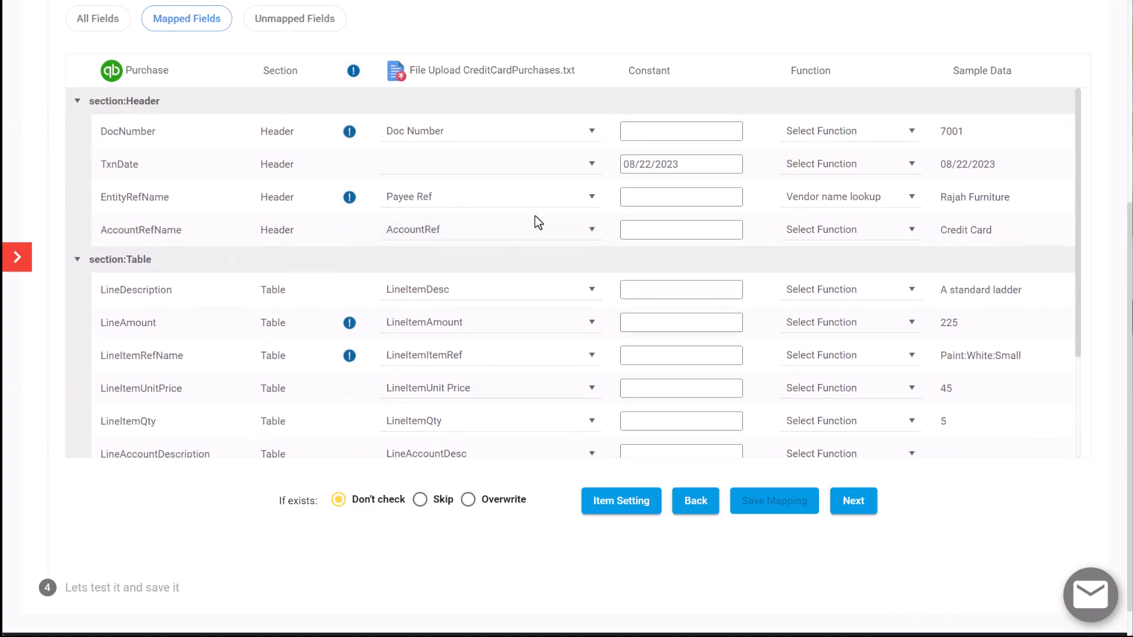
scroll(494, 200, down, 2)
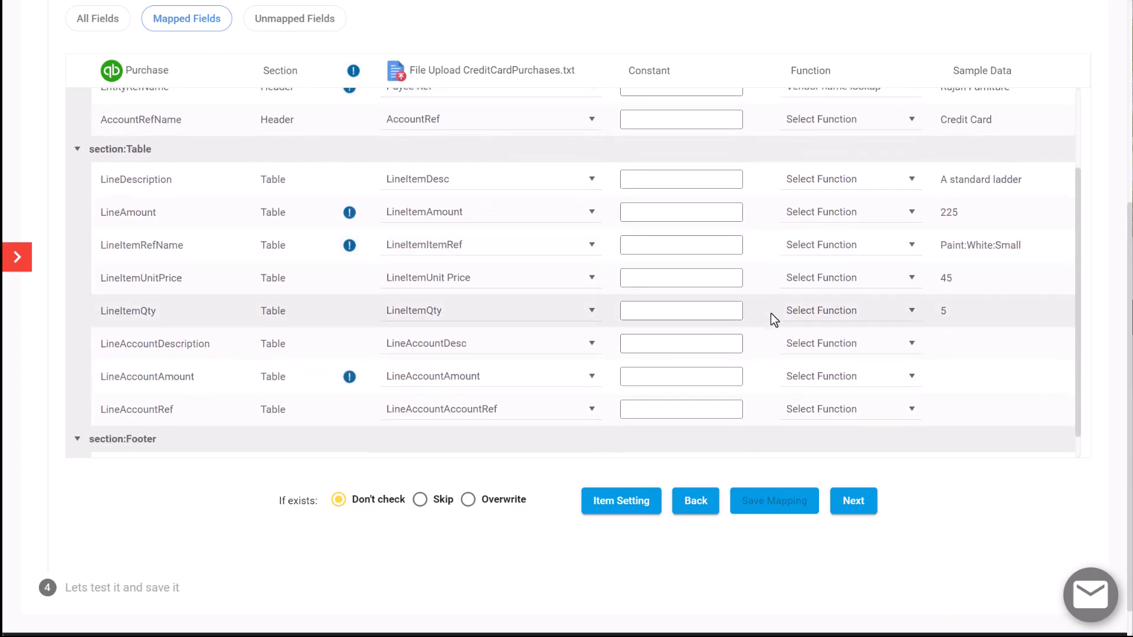
scroll(756, 334, down, 2)
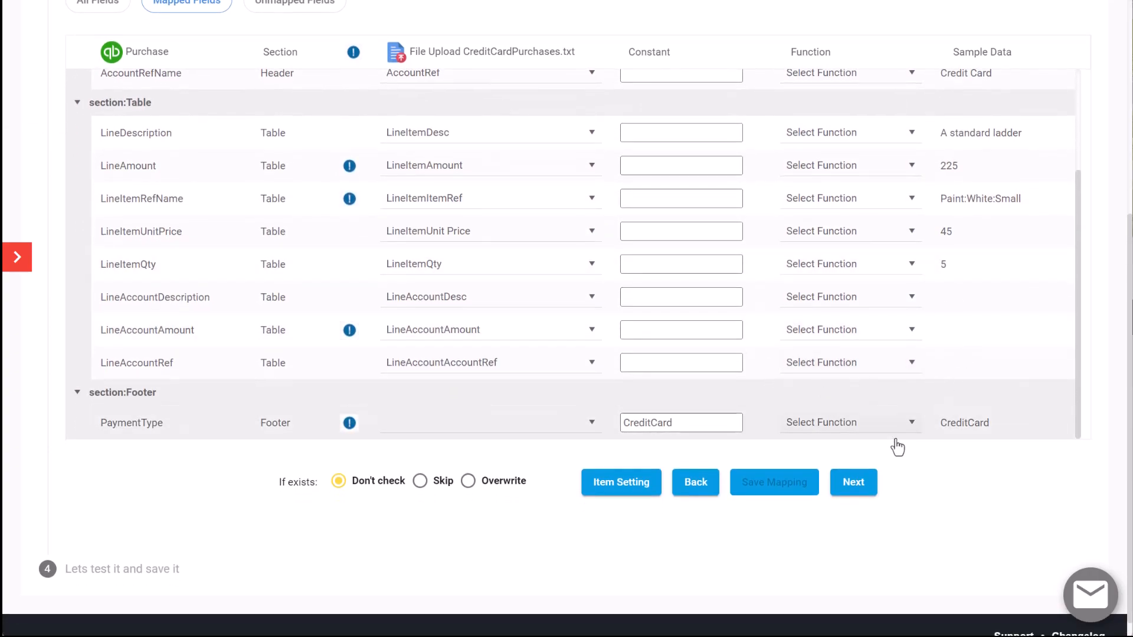
click(852, 487)
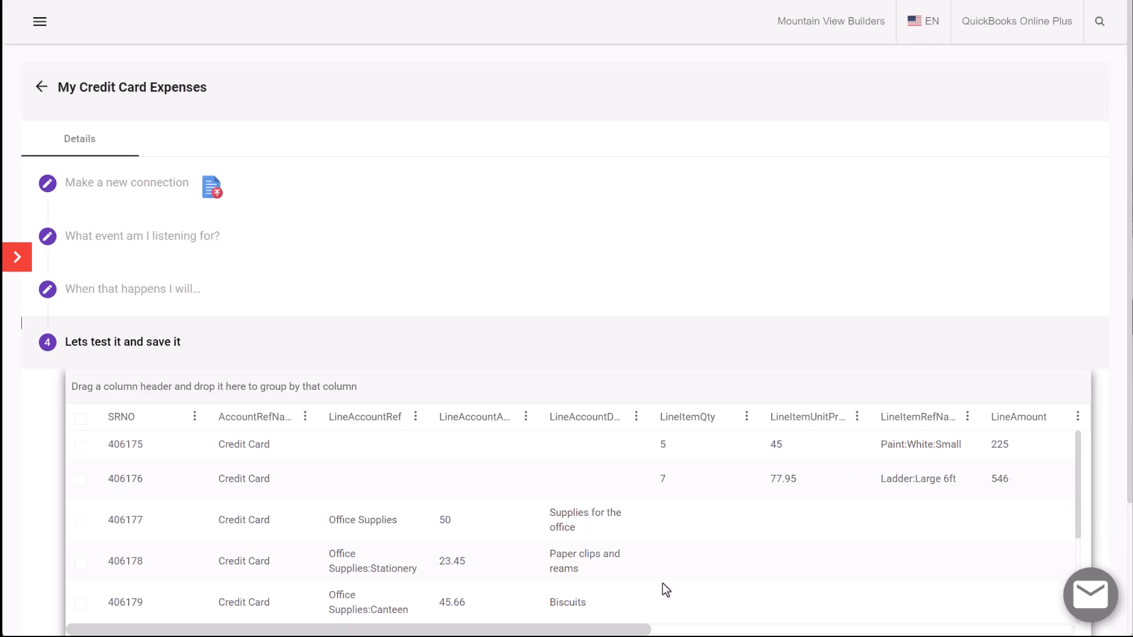
Change the first row's LineItemRefName to "Door knobs" and update the row
drag(637, 629, 1042, 630)
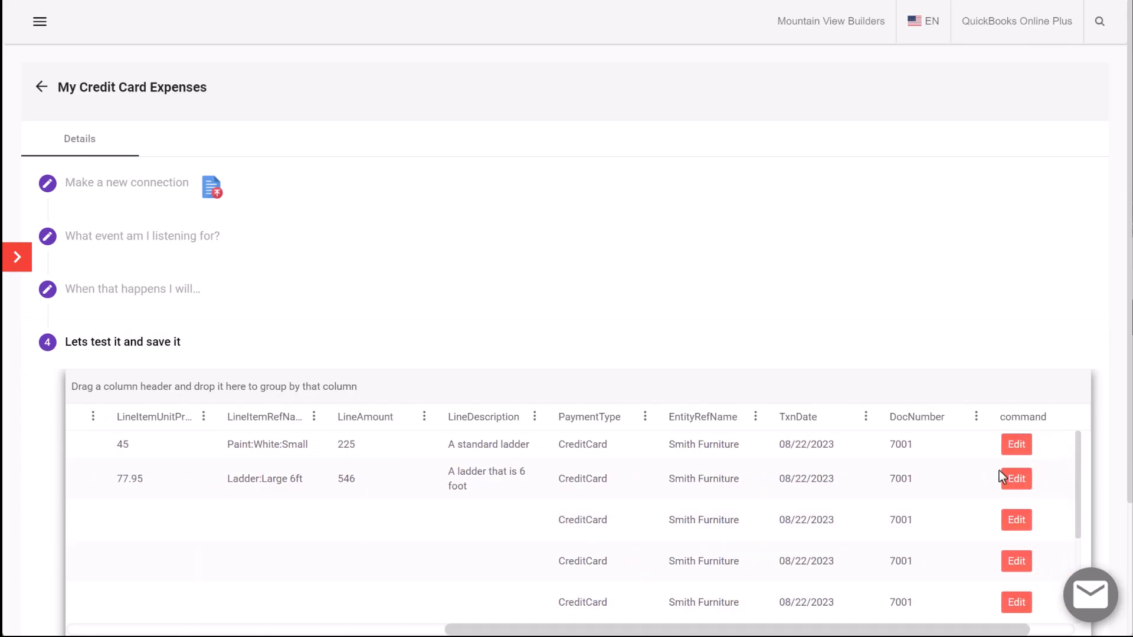
click(1019, 445)
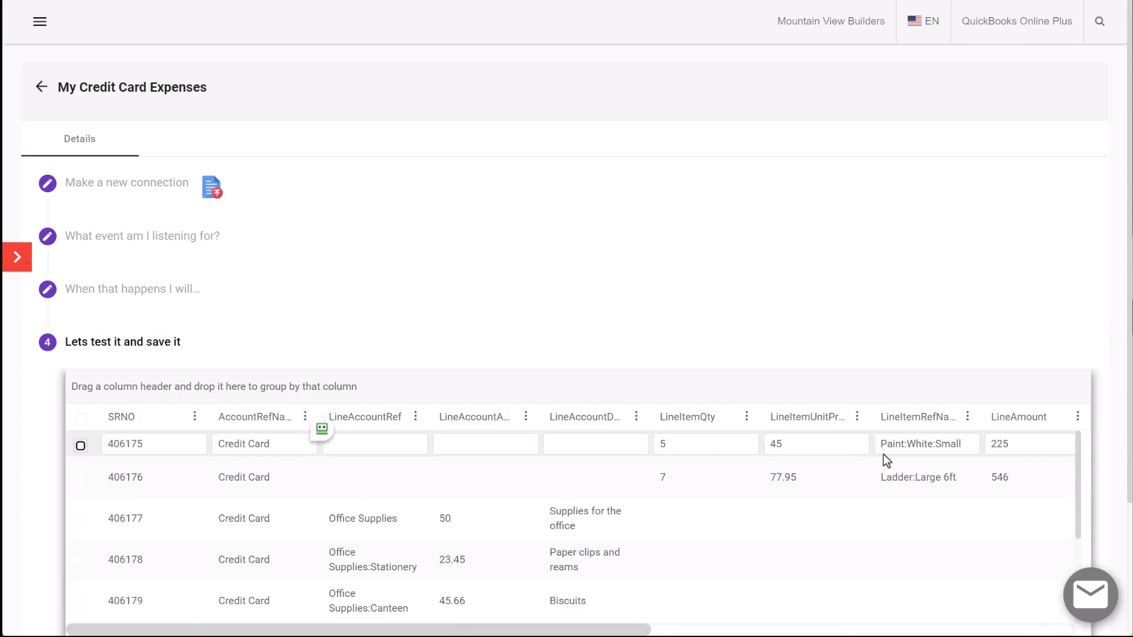
click(962, 443)
drag(962, 443, 858, 442)
text(D)
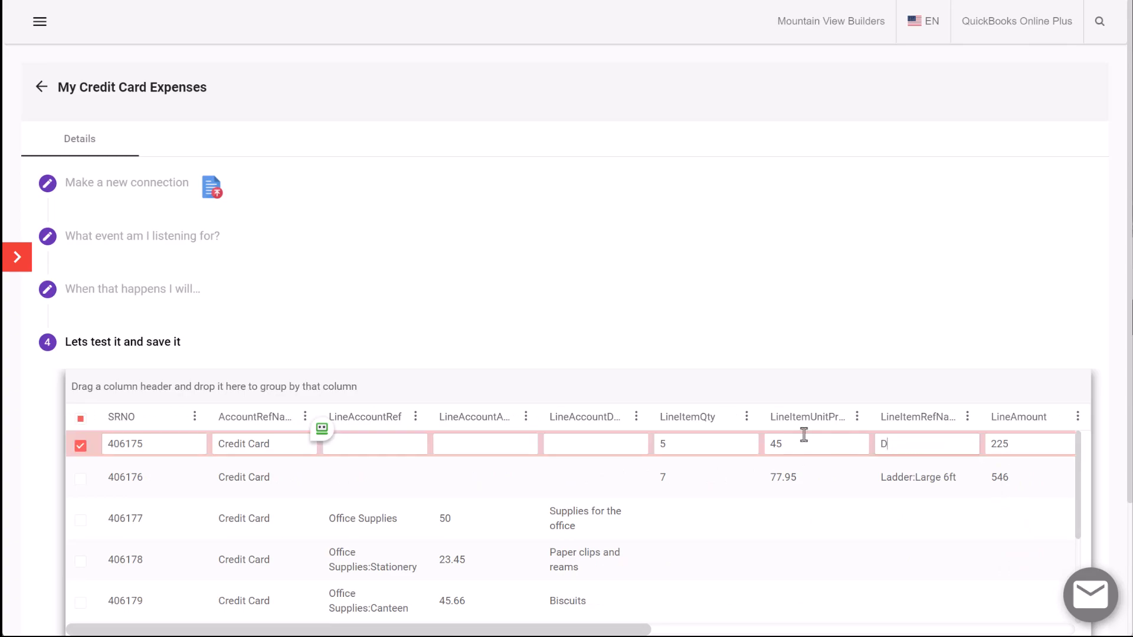
text(oor Kno)
key(BackSpace)
key(BackSpace)
key(BackSpace)
key(BackSpace)
text(knobs)
click(905, 475)
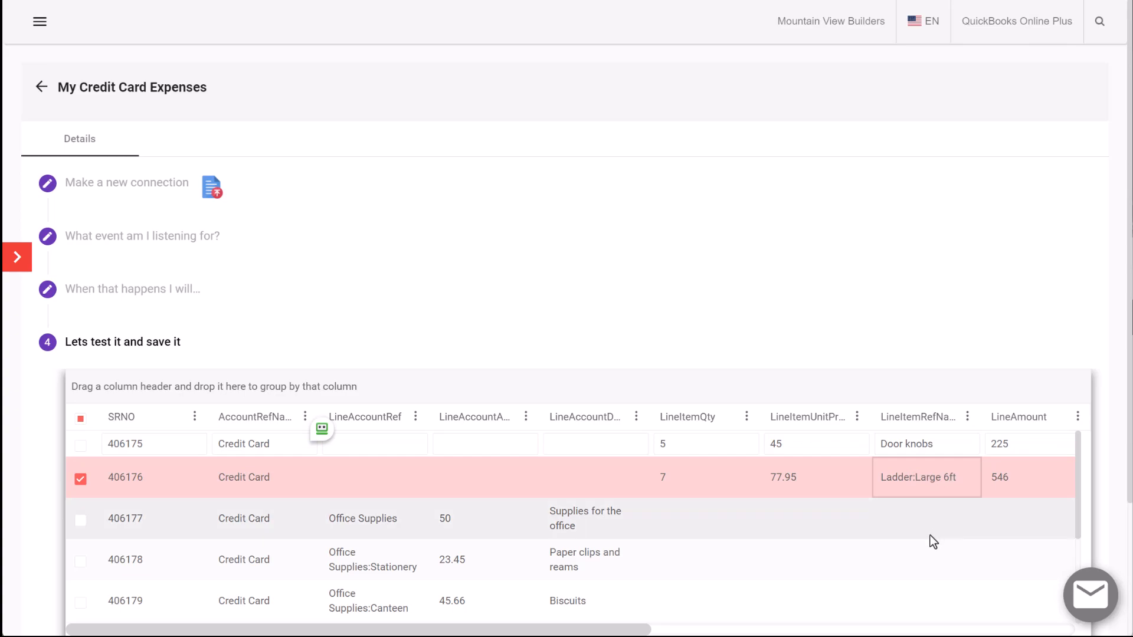
drag(617, 631, 1022, 631)
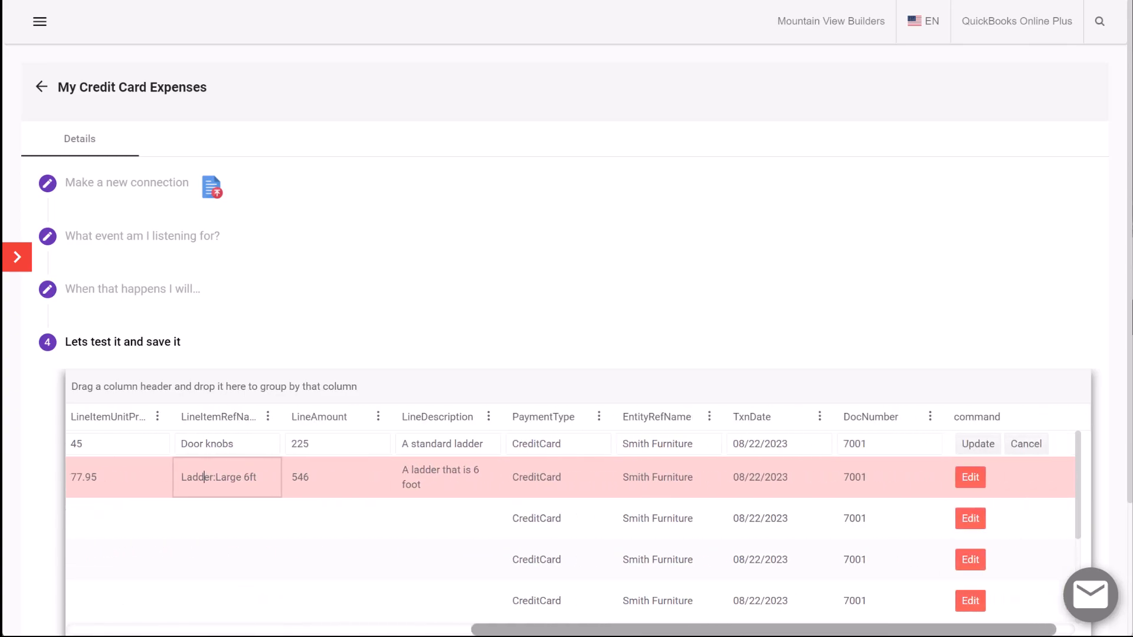
click(975, 445)
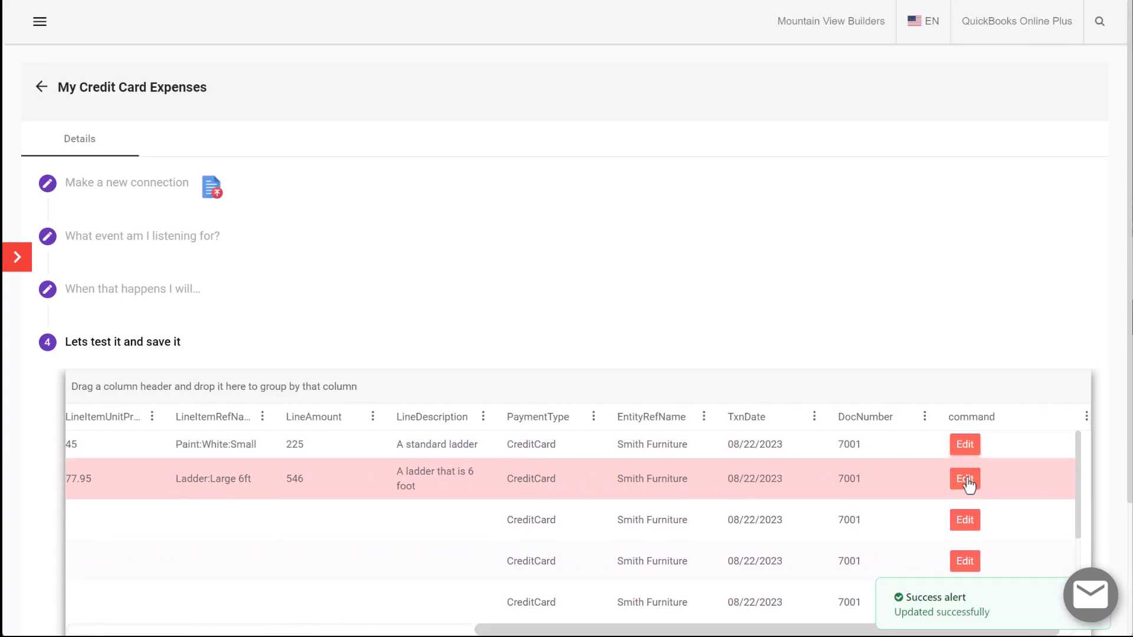
Change the LineItemRefName of the second row, the 6 foot ladder line, to "Door" and commit the edit
click(966, 479)
drag(963, 472, 850, 473)
text(Door)
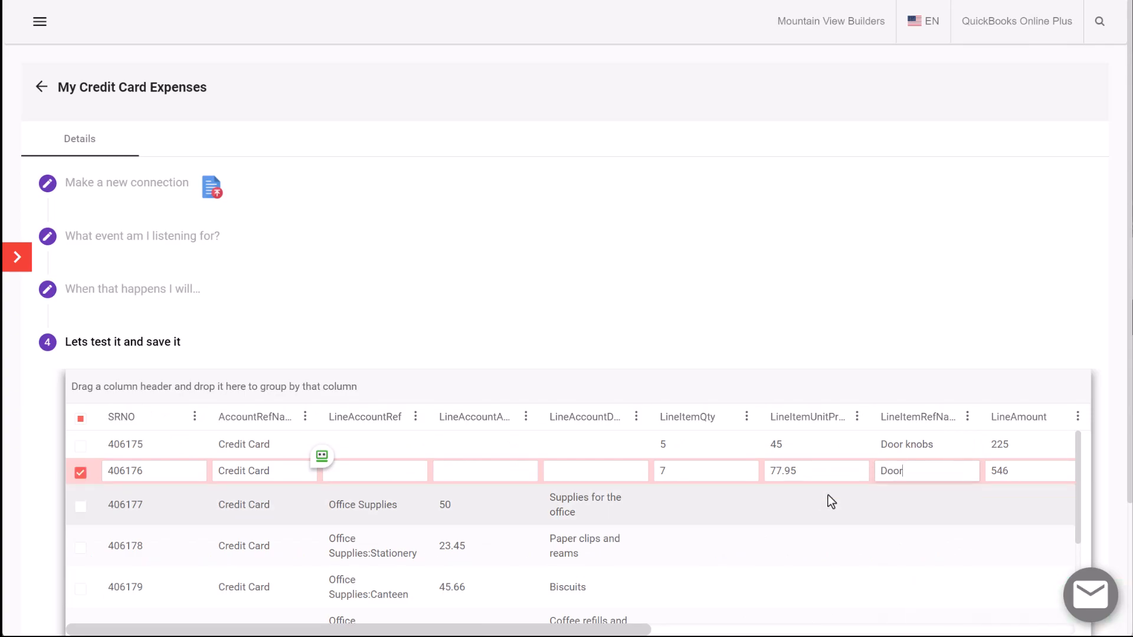
key(Return)
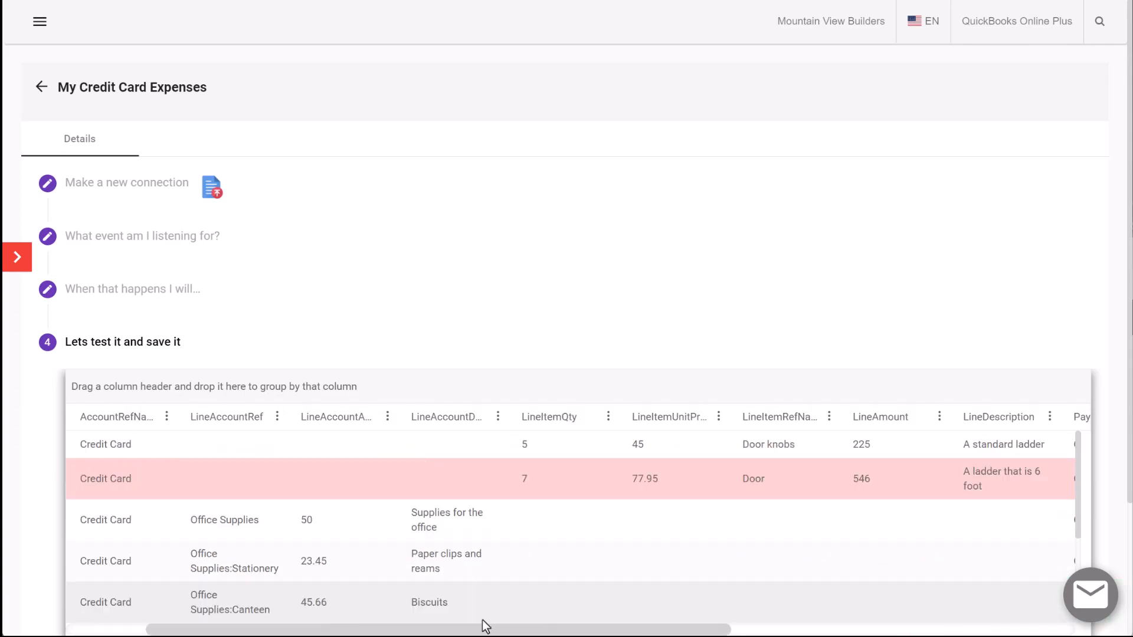
Select the first six rows, from Door knobs through Coffee refills and milk, and import them to QuickBooks
drag(480, 630, 354, 631)
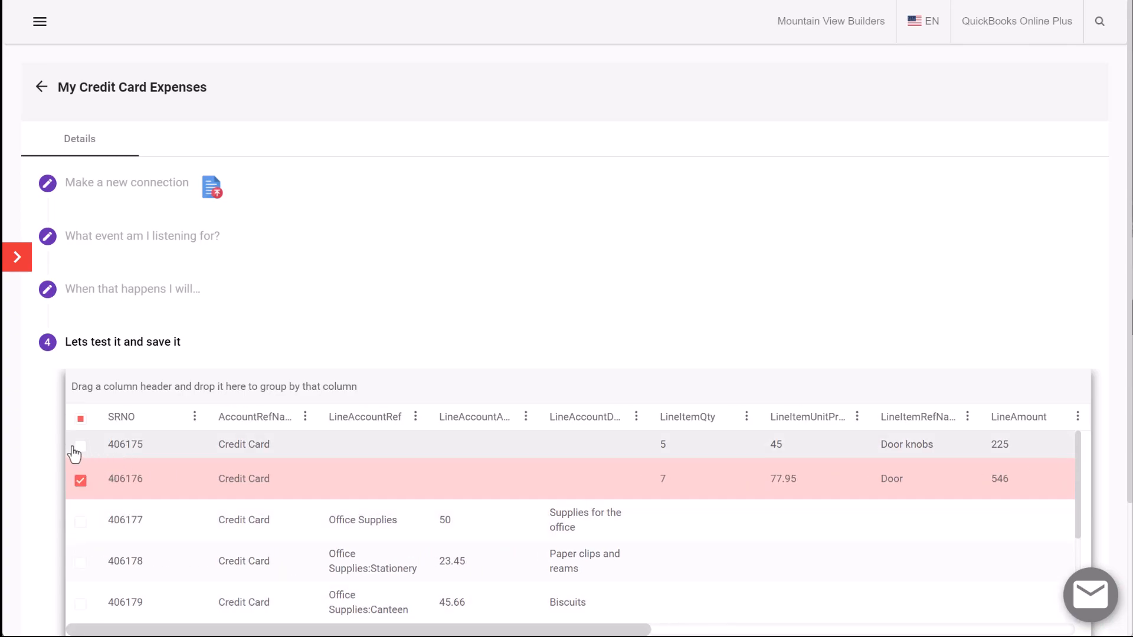
click(80, 446)
click(80, 522)
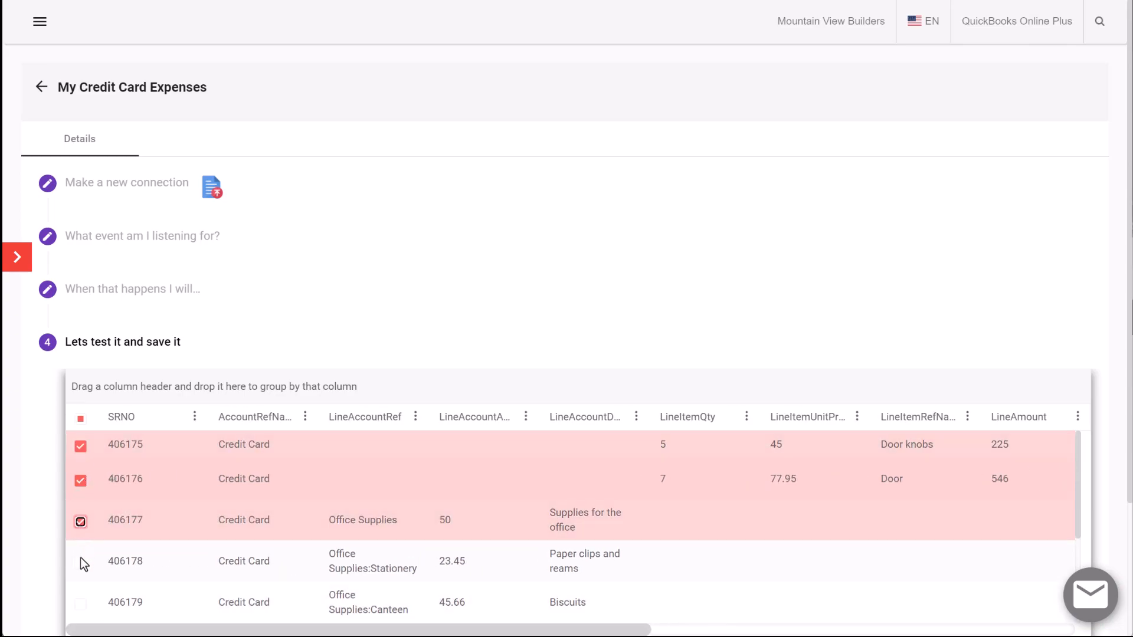
click(80, 562)
scroll(88, 576, down, 1)
click(81, 569)
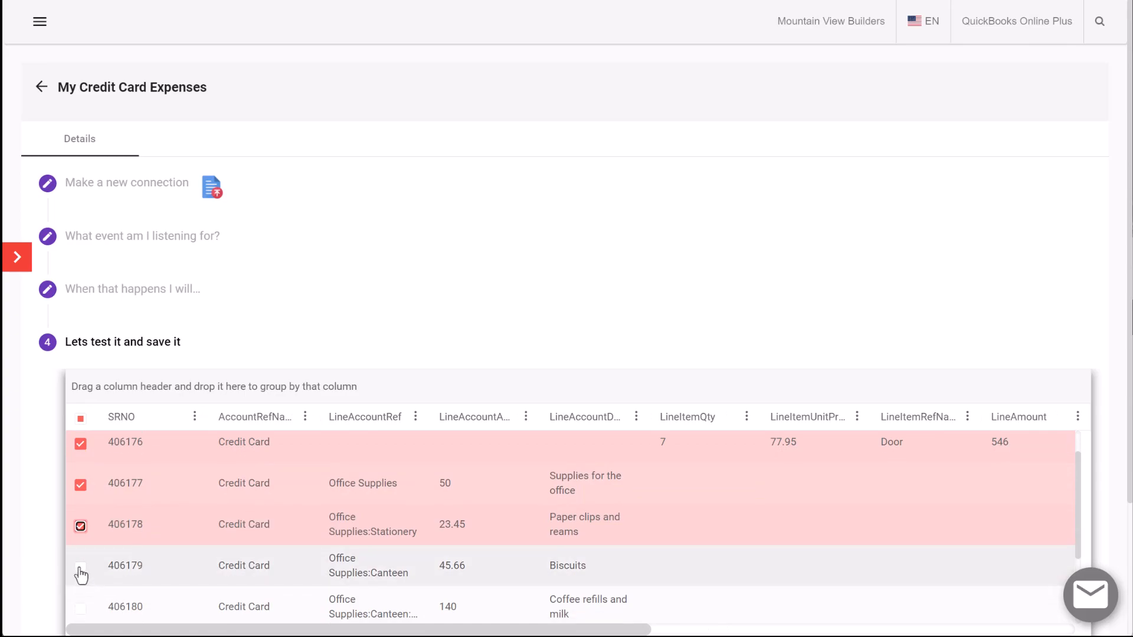
click(80, 609)
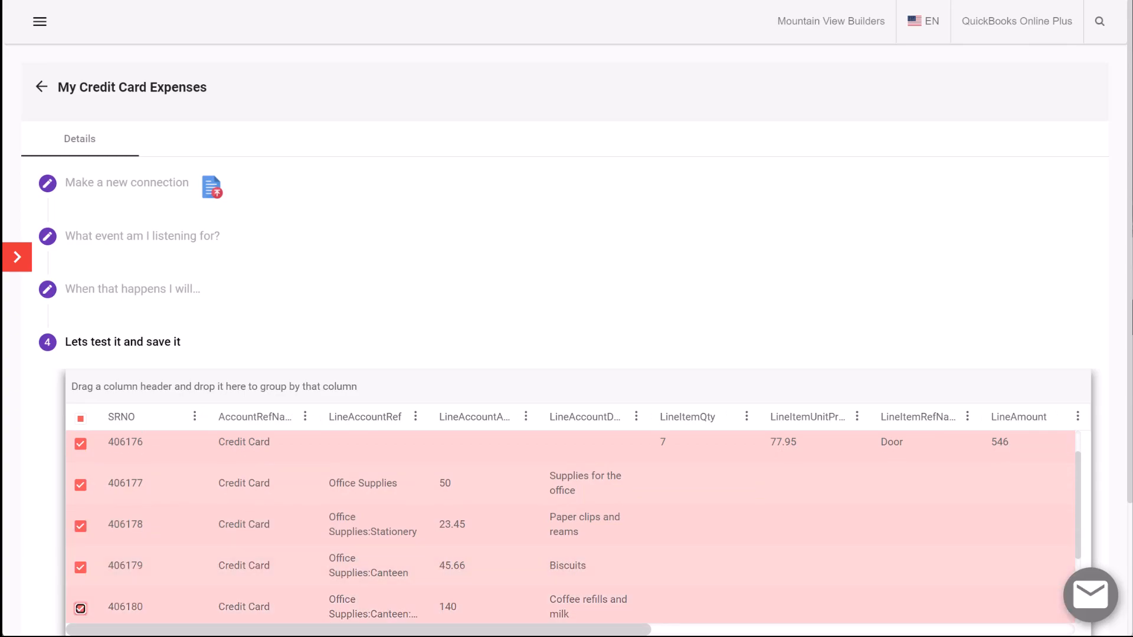
scroll(287, 626, down, 2)
scroll(295, 627, up, 2)
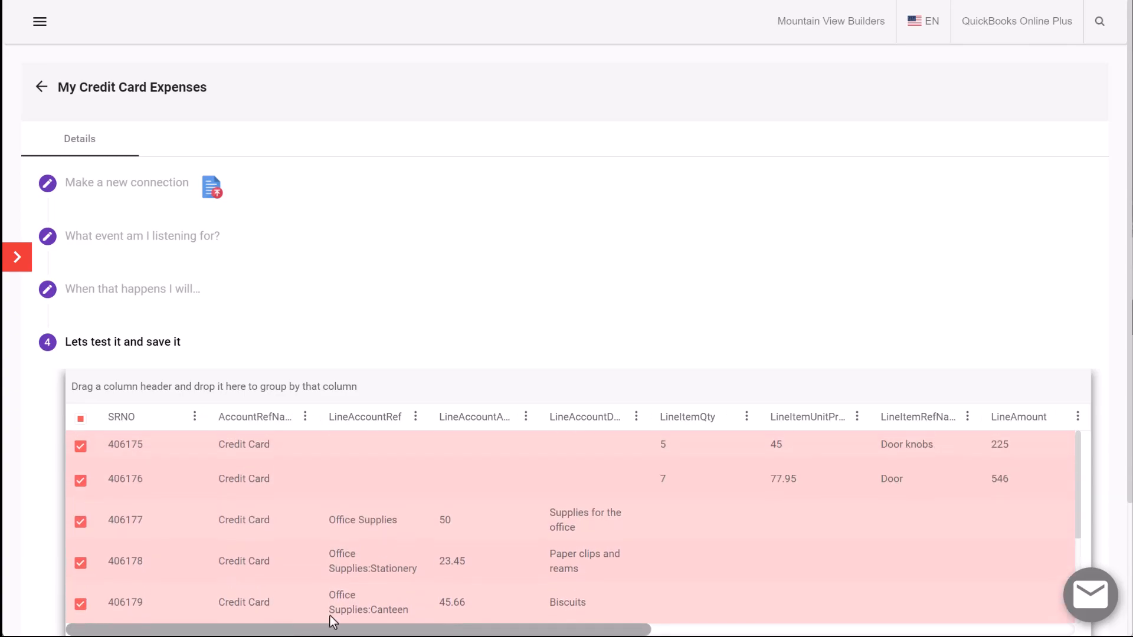
scroll(473, 543, down, 6)
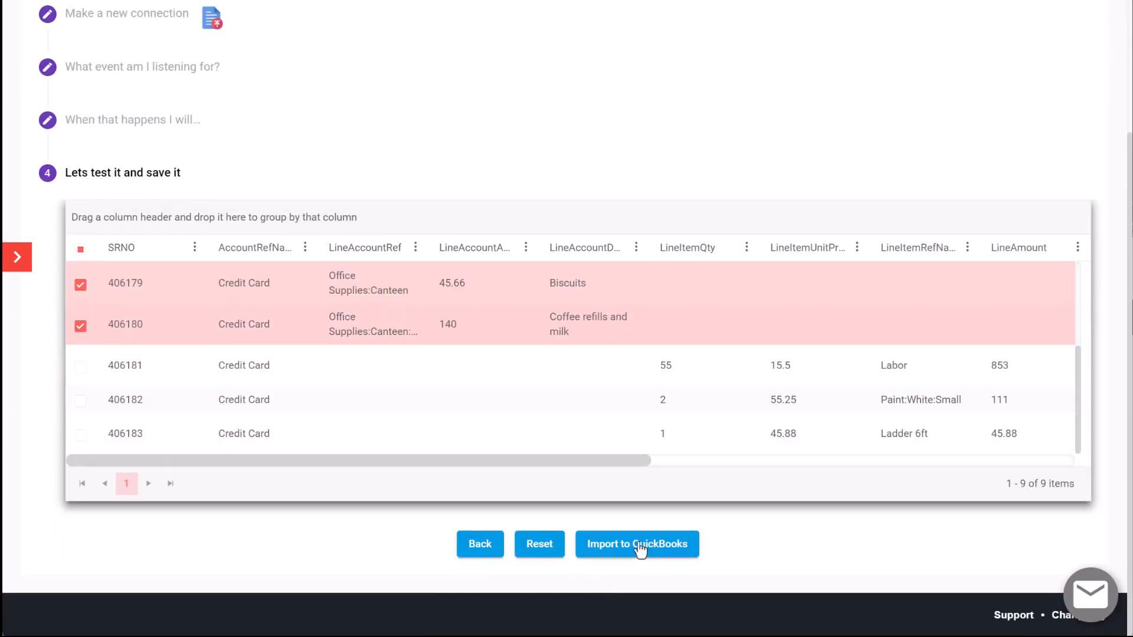
click(639, 547)
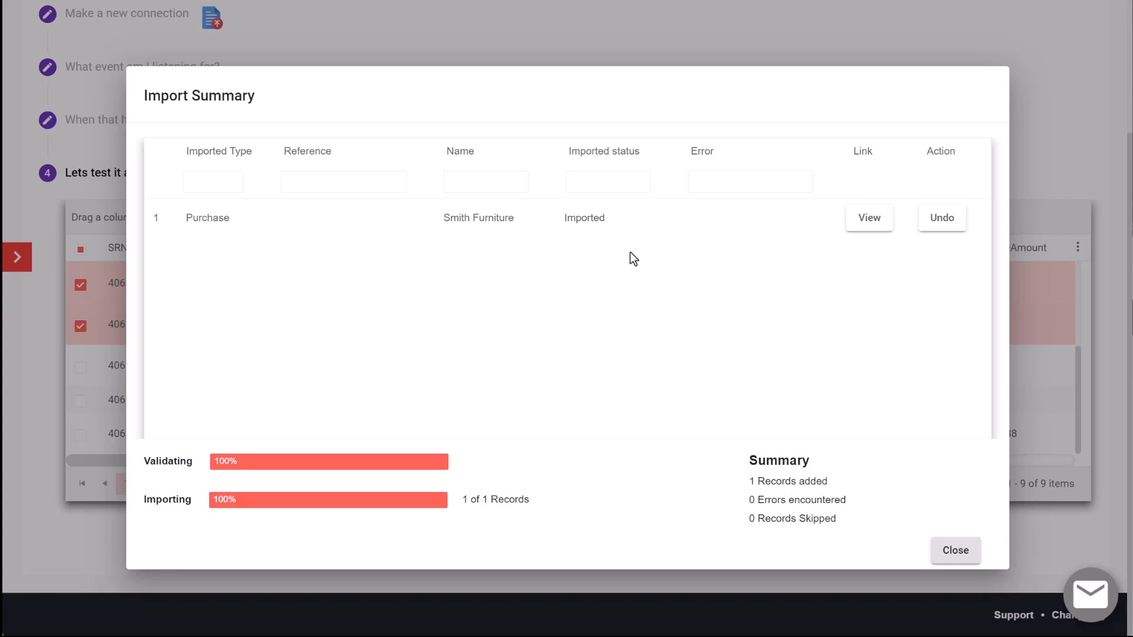
Open the imported Smith Furniture purchase in QuickBooks Online and examine its header, category details and item details
click(870, 218)
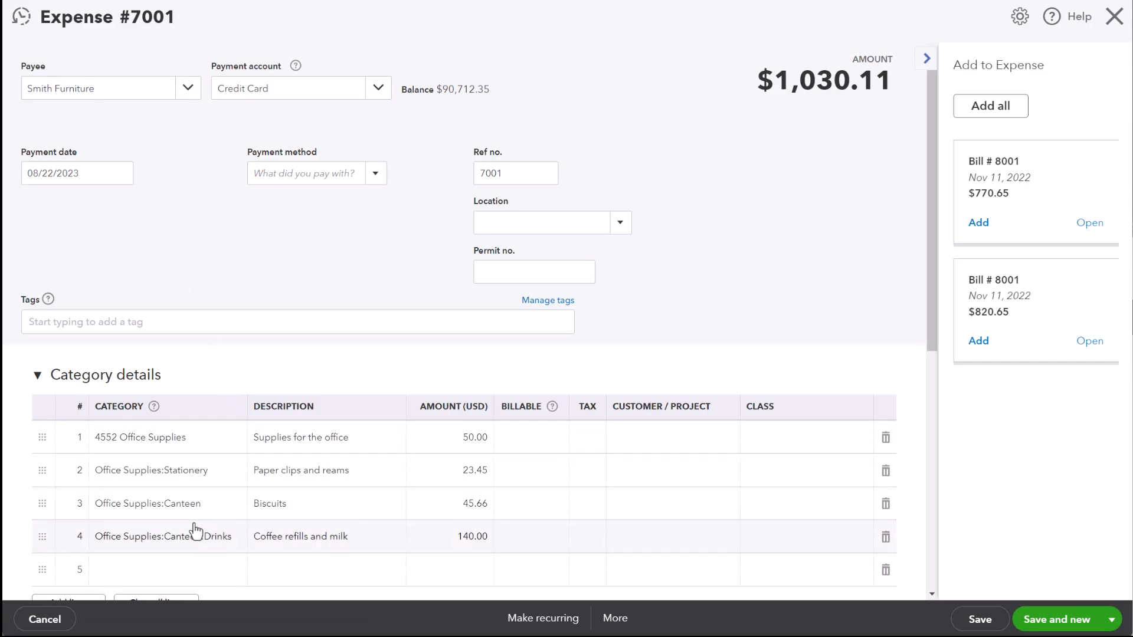
scroll(194, 534, down, 1)
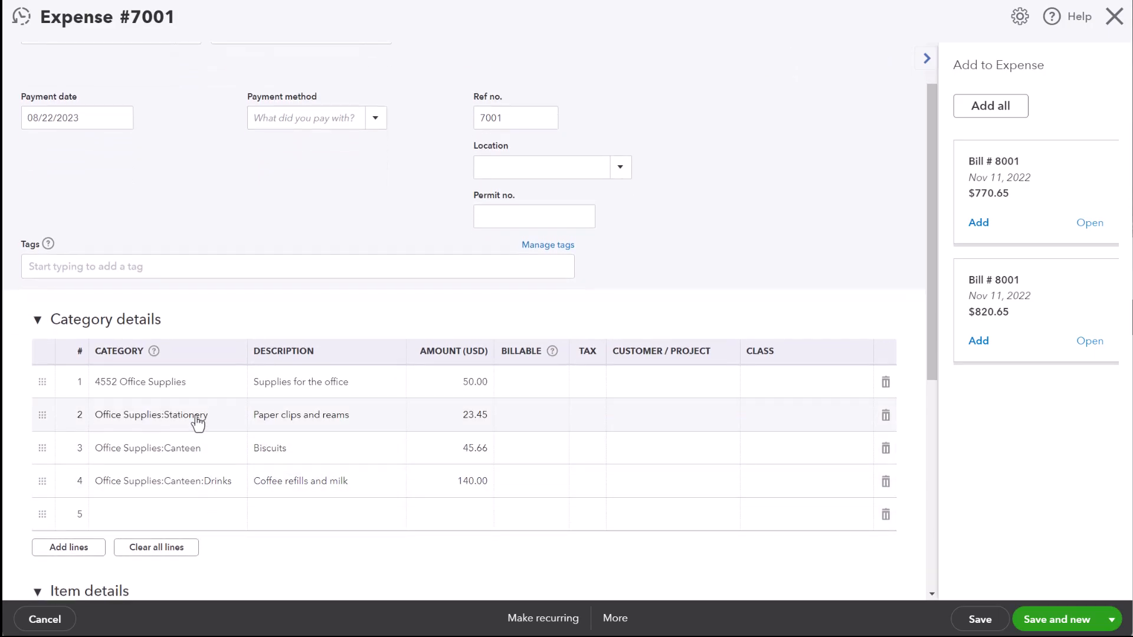
scroll(197, 420, down, 4)
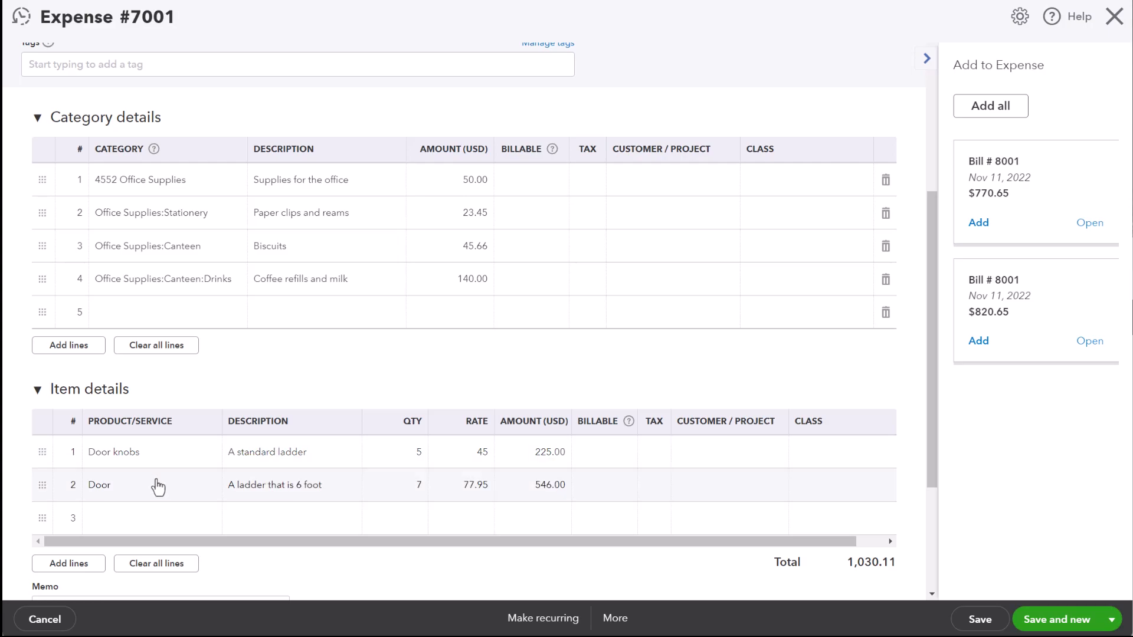
scroll(188, 470, down, 4)
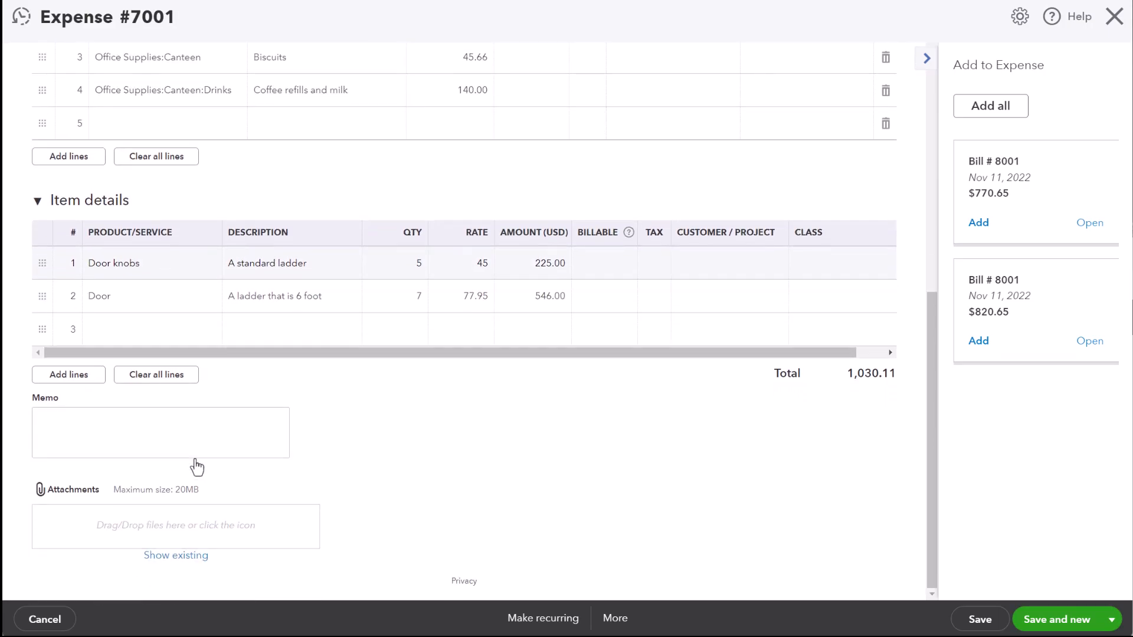
scroll(197, 466, up, 9)
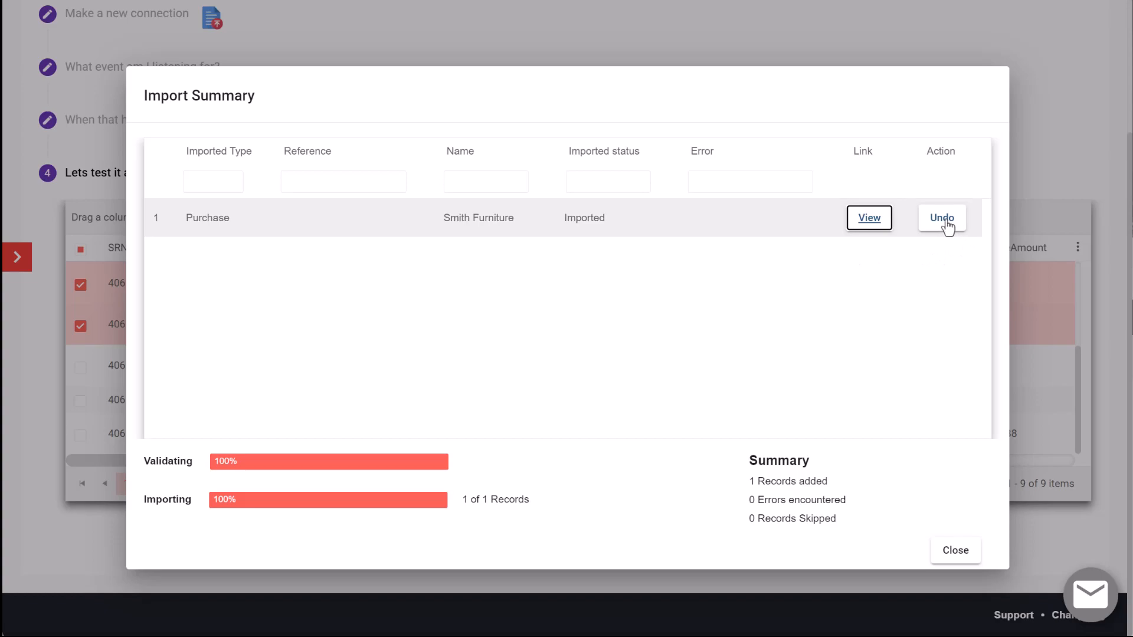
Close the import summary, and set the dashboard's Imported count period to Today
click(956, 552)
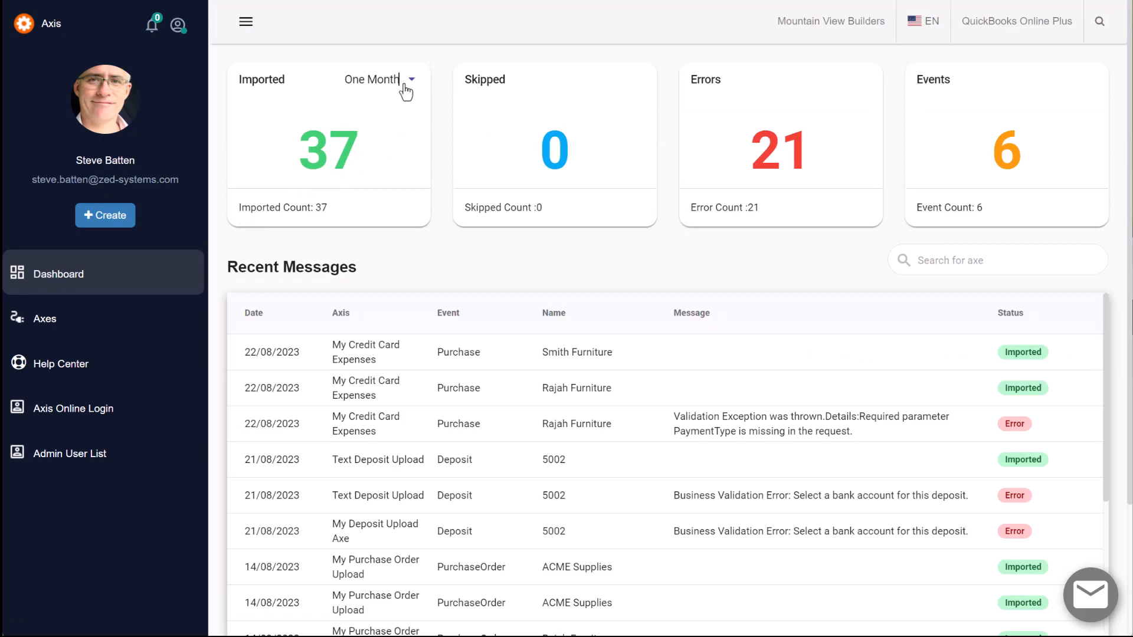
click(405, 82)
click(378, 46)
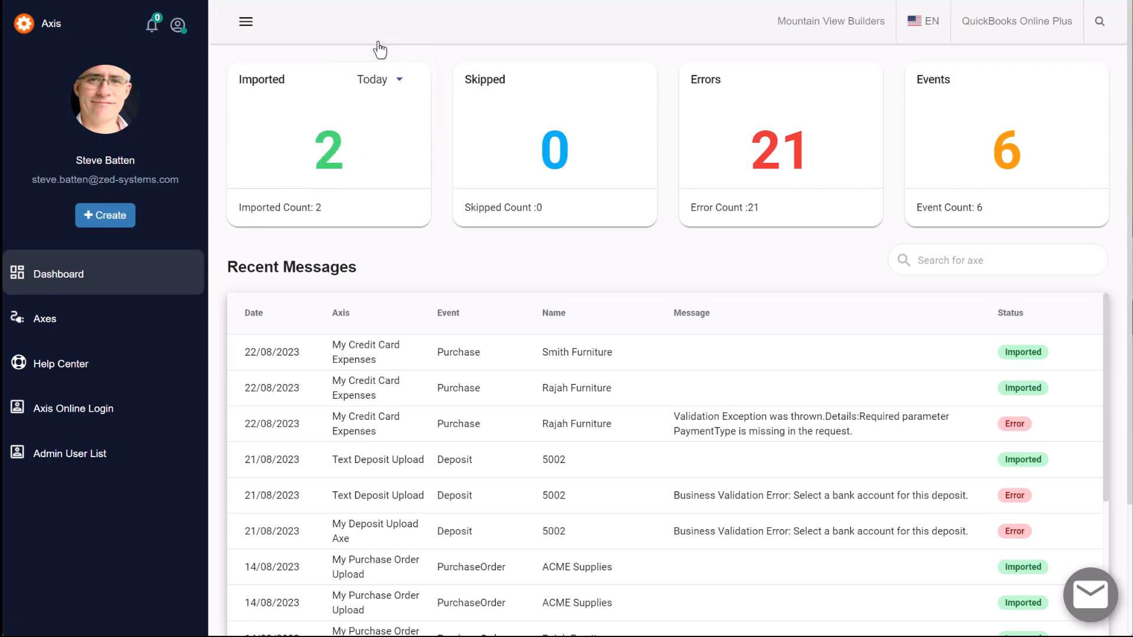